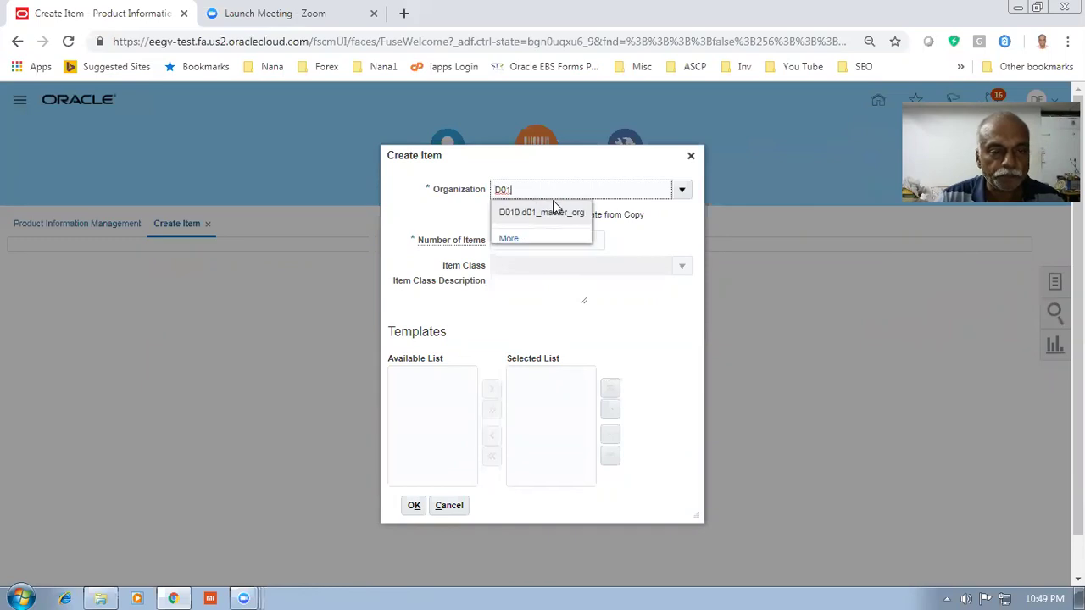
Start creating one new item in organization D010 with the item class Root Item Class
{"action": "type", "text": "0"}
{"action": "left_click", "coordinate": [557, 266]}
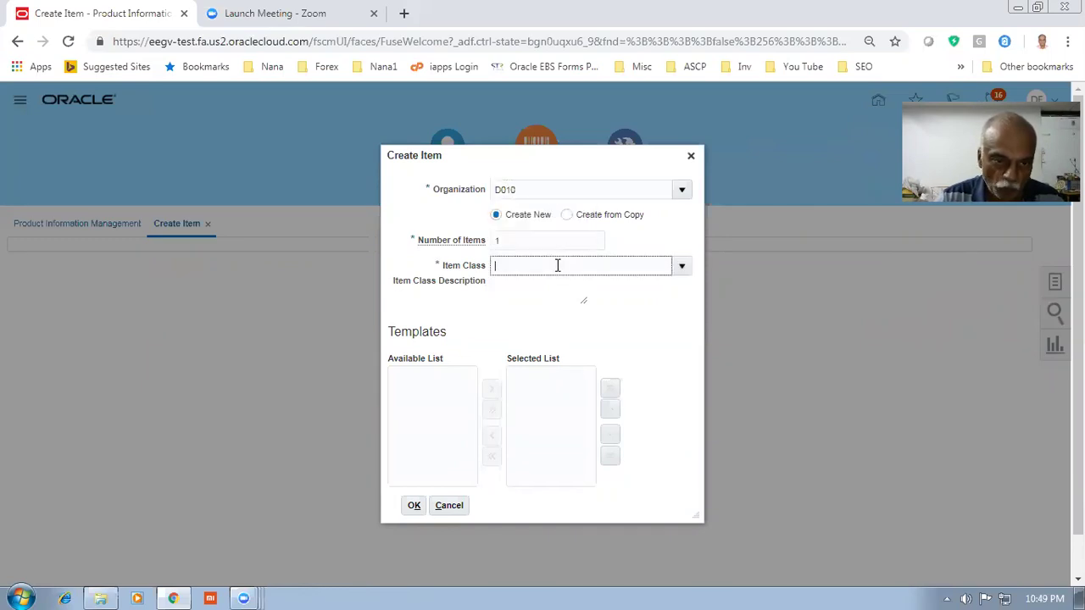
{"action": "type", "text": "root"}
{"action": "left_click", "coordinate": [556, 287]}
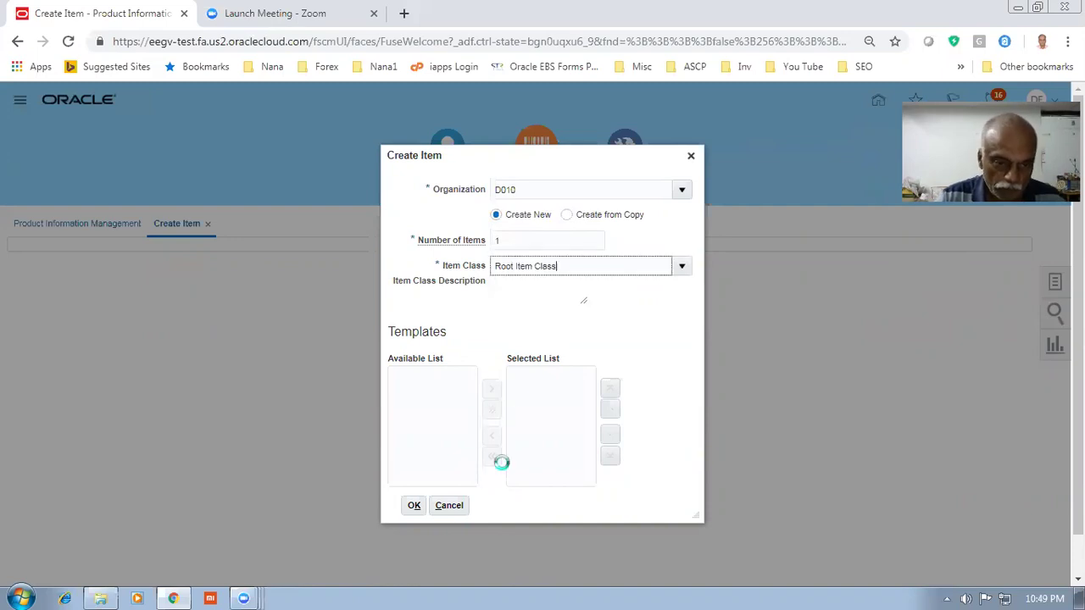
{"action": "left_click", "coordinate": [342, 505]}
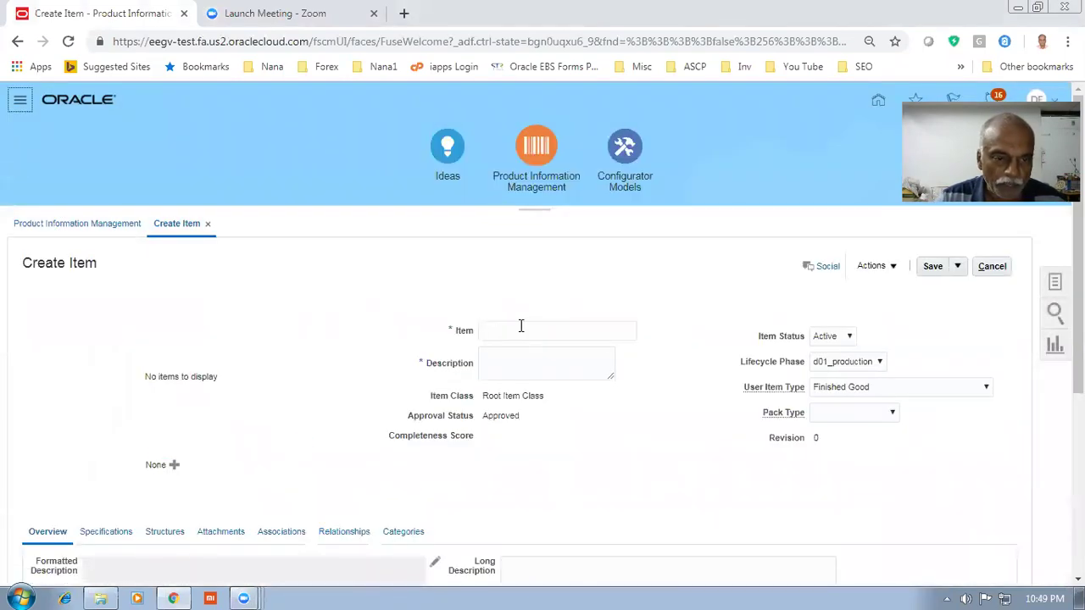
Enter dxfgzxds as the item name and zXSgd as its description
{"action": "left_click", "coordinate": [523, 330]}
{"action": "type", "text": "dxfgzxds"}
{"action": "left_click", "coordinate": [522, 356]}
{"action": "type", "text": "zXSgd"}
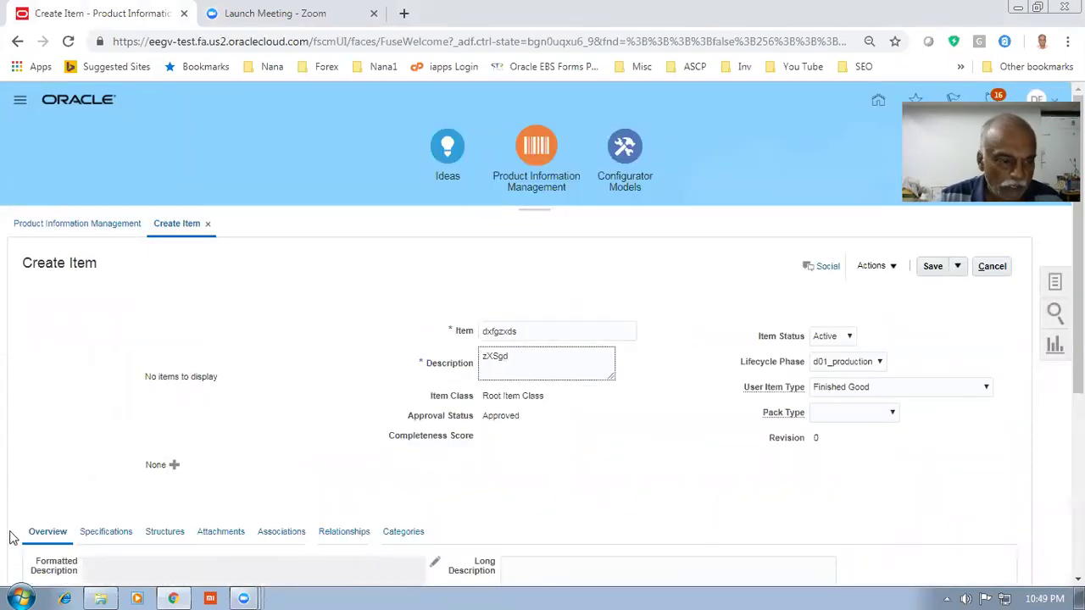
Open the item's Purchasing specifications and check the available choices for Purchased, leaving the setting as it is
{"action": "left_click", "coordinate": [92, 531]}
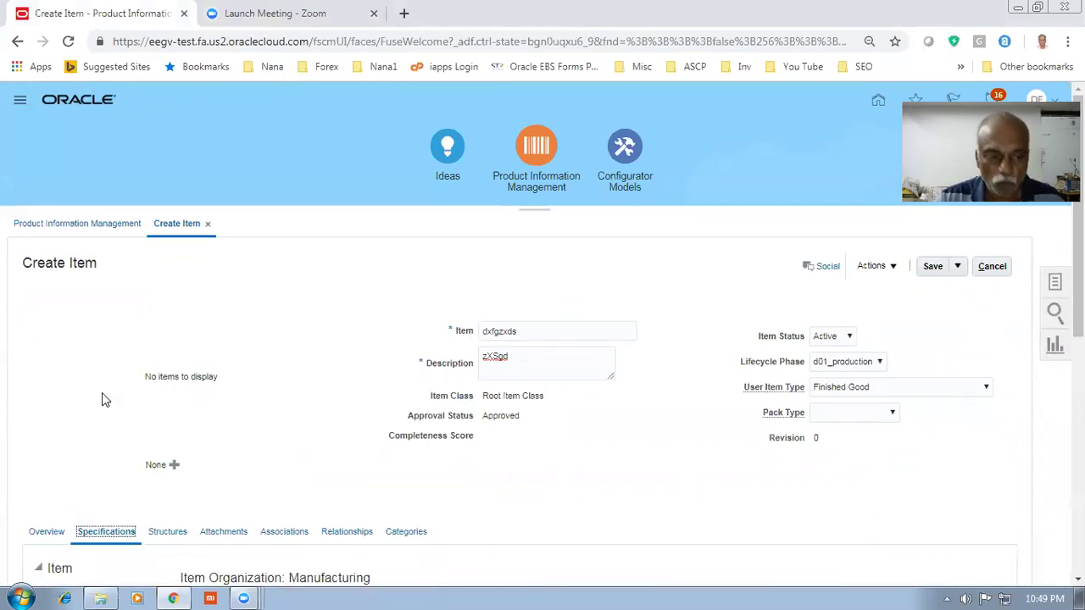
{"action": "scroll", "coordinate": [102, 393], "scroll_direction": "down", "scroll_amount": 5}
{"action": "scroll", "coordinate": [100, 413], "scroll_direction": "down", "scroll_amount": 3}
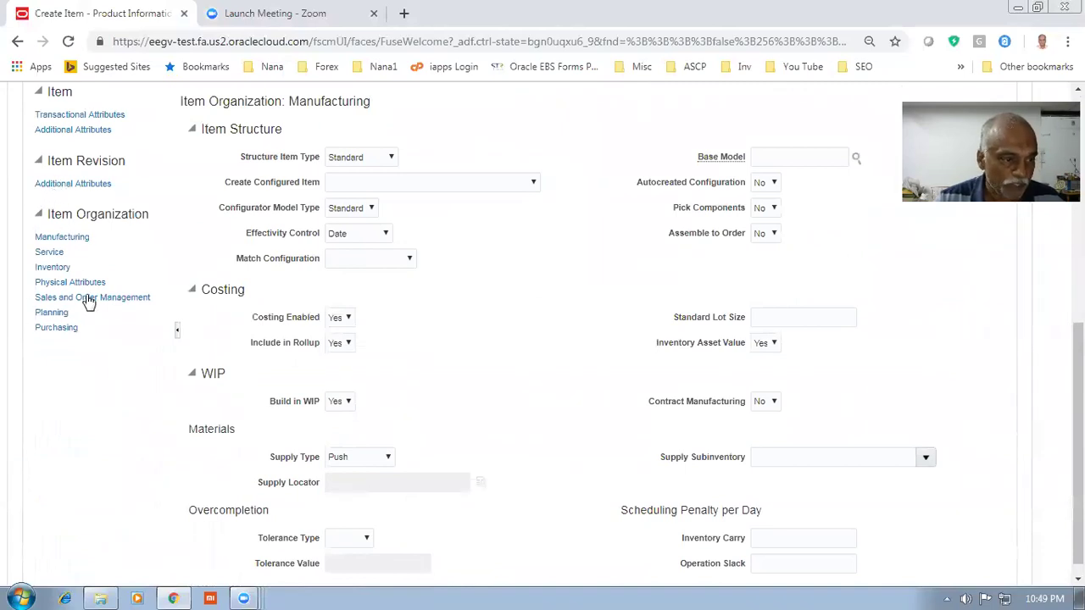
{"action": "left_click", "coordinate": [57, 328]}
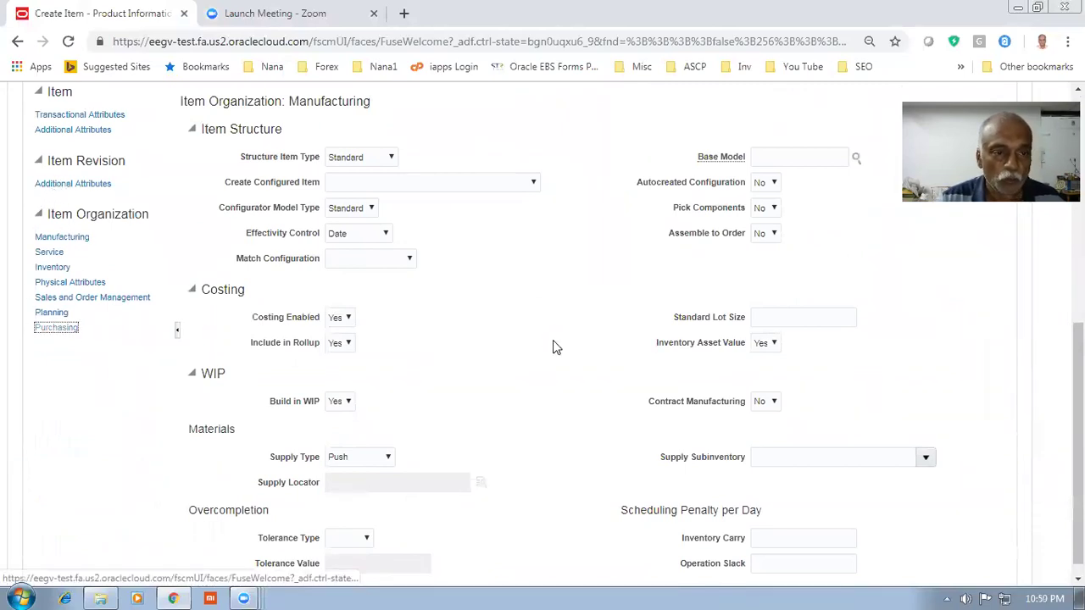
{"action": "left_click", "coordinate": [332, 169]}
{"action": "left_click", "coordinate": [335, 165]}
{"action": "left_click", "coordinate": [335, 165]}
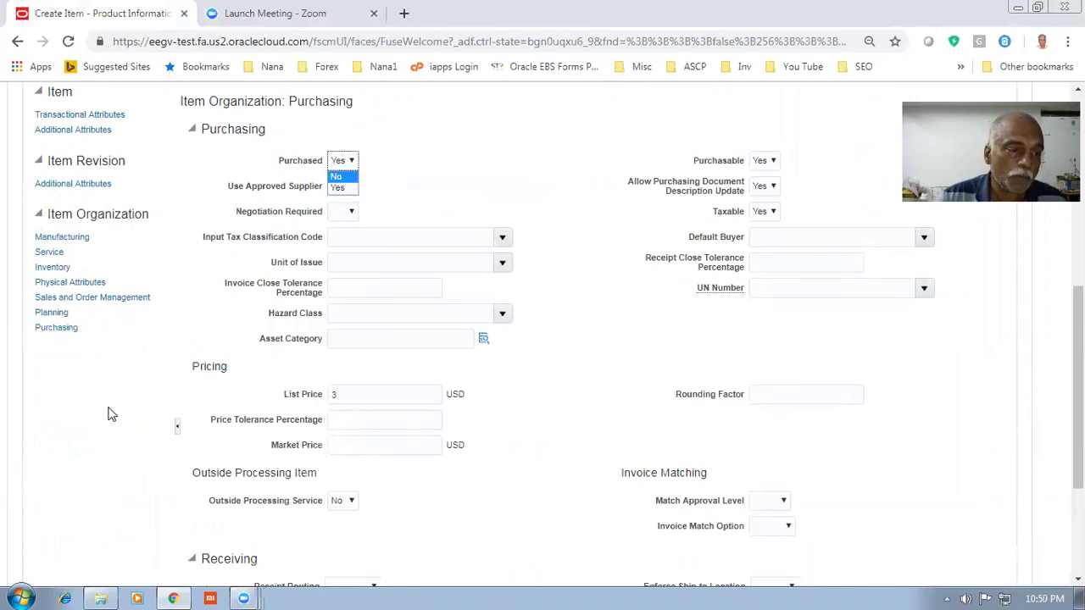
{"action": "left_click", "coordinate": [109, 414]}
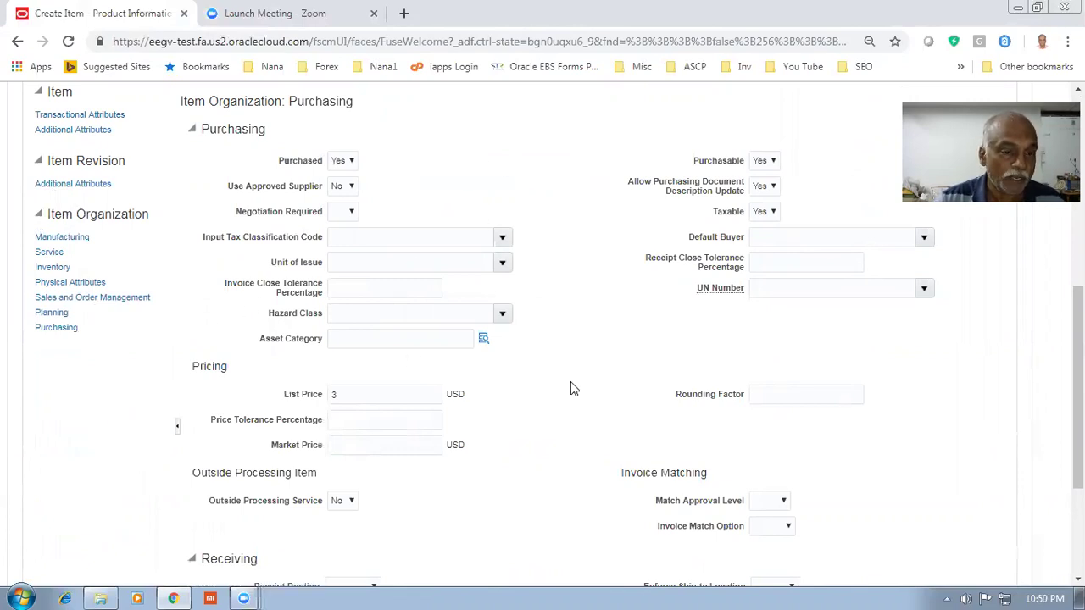
Set Negotiation Required to No in the item's purchasing attributes
{"action": "scroll", "coordinate": [646, 335], "scroll_direction": "up", "scroll_amount": 3}
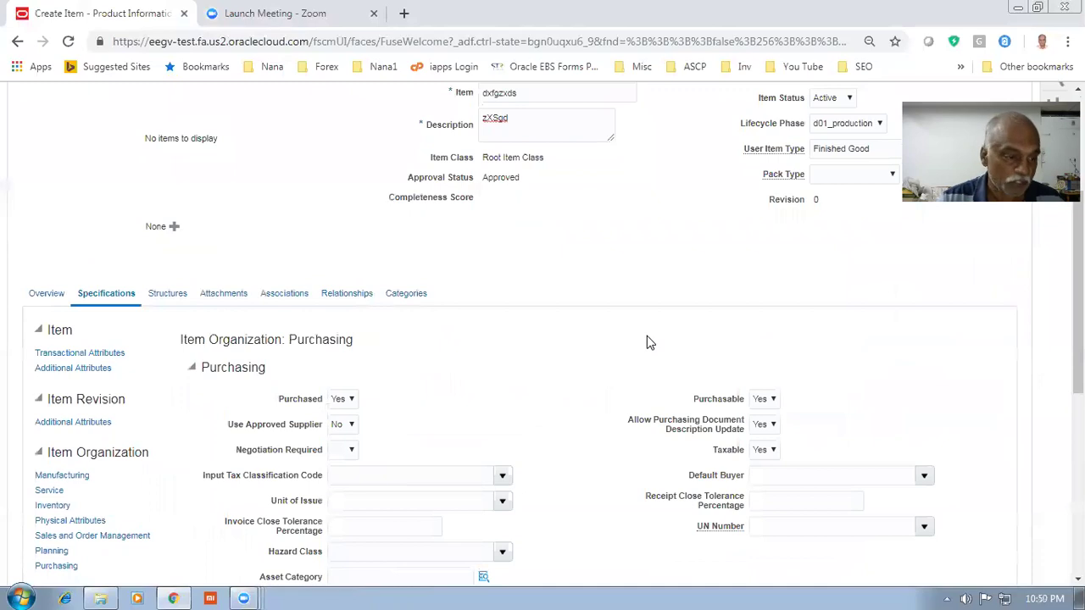
{"action": "scroll", "coordinate": [619, 317], "scroll_direction": "up", "scroll_amount": 2}
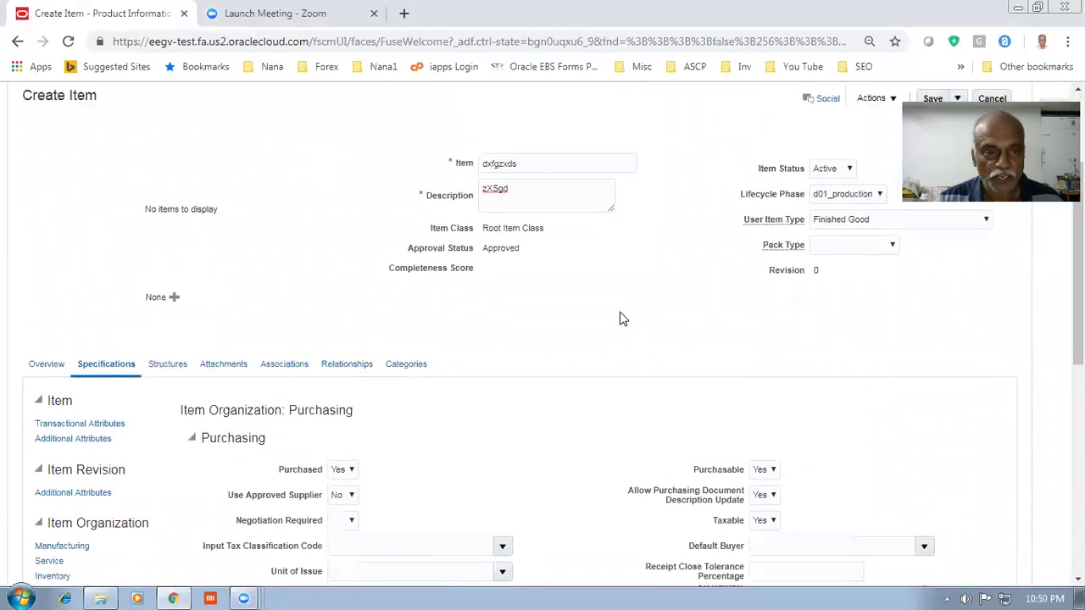
{"action": "scroll", "coordinate": [619, 316], "scroll_direction": "down", "scroll_amount": 5}
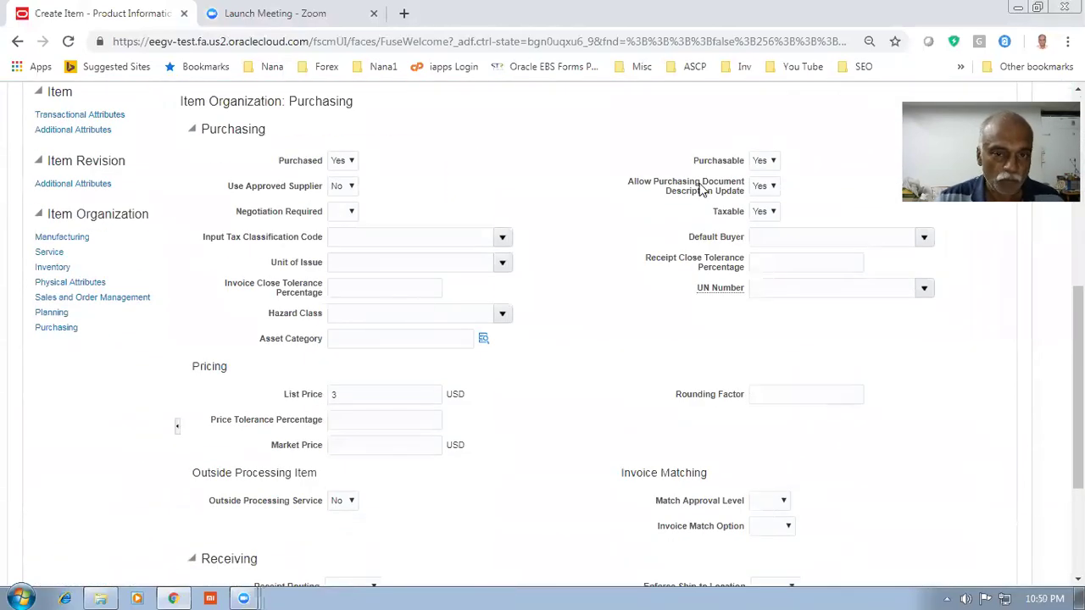
{"action": "left_click", "coordinate": [348, 214]}
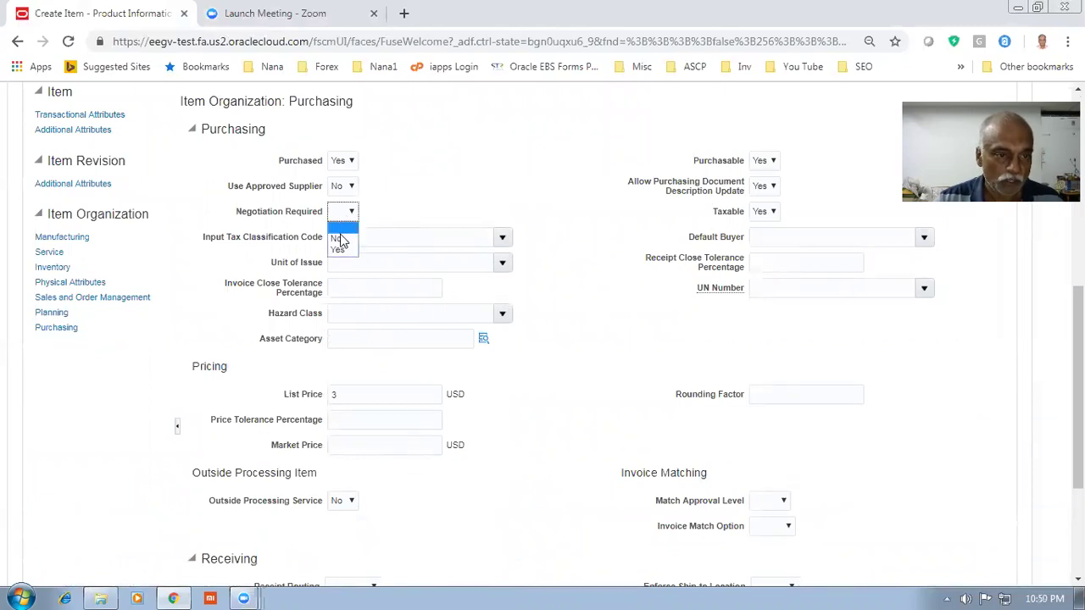
{"action": "left_click", "coordinate": [337, 238]}
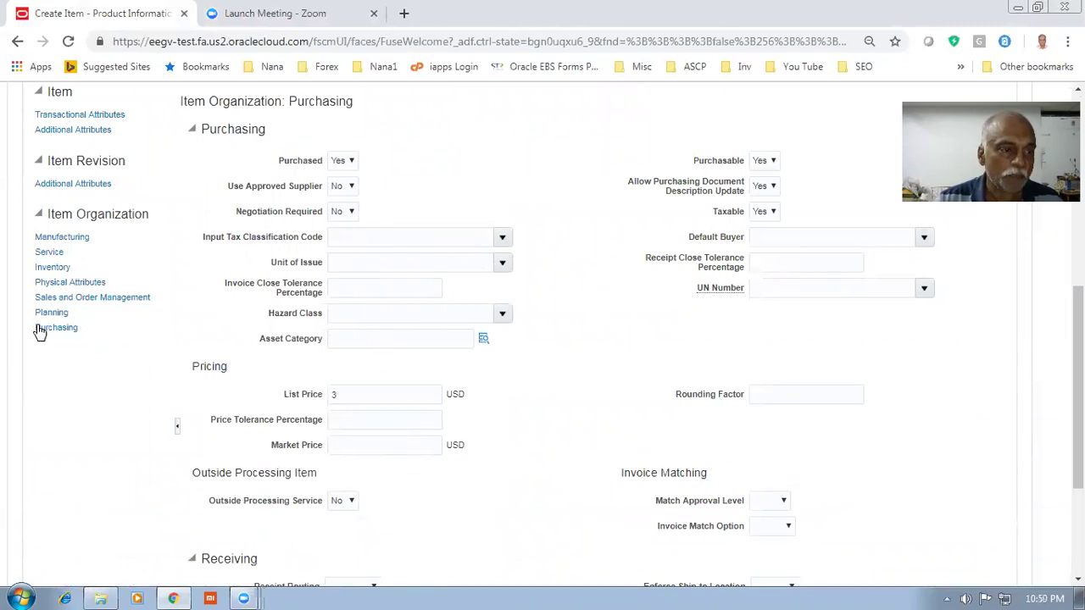
{"action": "scroll", "coordinate": [401, 291], "scroll_direction": "up", "scroll_amount": 4}
{"action": "scroll", "coordinate": [417, 344], "scroll_direction": "up", "scroll_amount": 2}
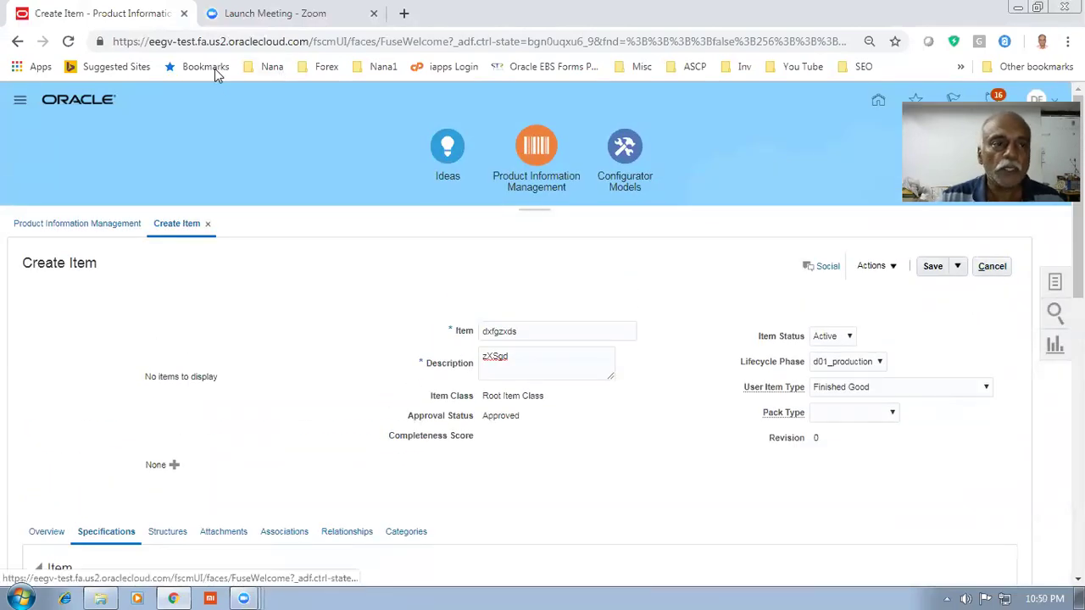
{"action": "left_click", "coordinate": [219, 42]}
{"action": "double_click", "coordinate": [218, 43]}
{"action": "left_click_drag", "start_coordinate": [117, 42], "coordinate": [307, 49]}
{"action": "key", "text": "ctrl+c"}
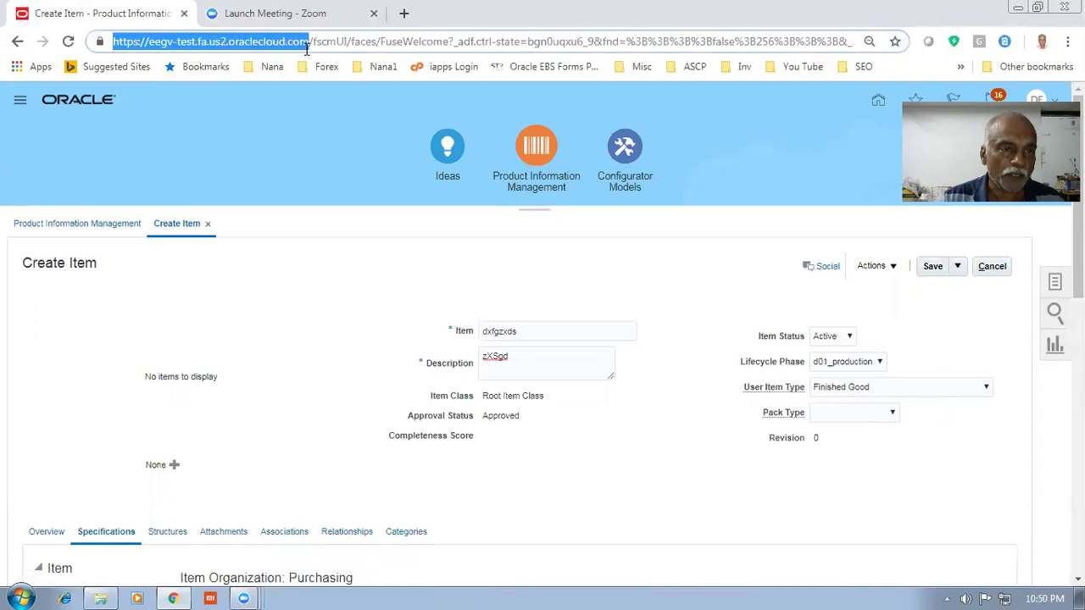
{"action": "left_click", "coordinate": [253, 19]}
{"action": "left_click", "coordinate": [245, 41]}
{"action": "key", "text": "ctrl+v"}
{"action": "key", "text": "Return"}
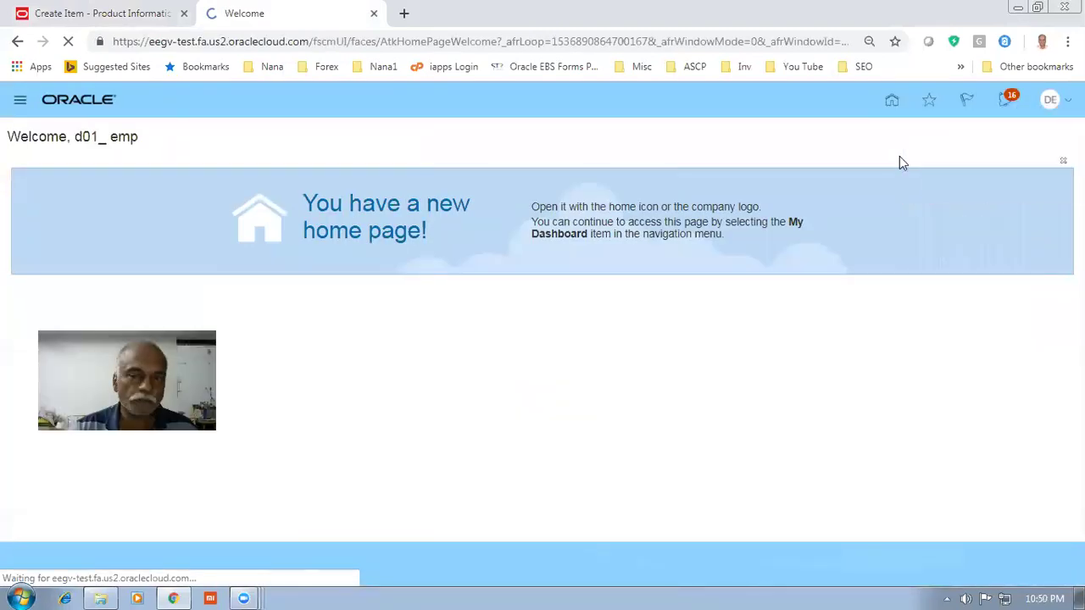
Go to Setup and Maintenance and open its task search page
{"action": "left_click", "coordinate": [1048, 99]}
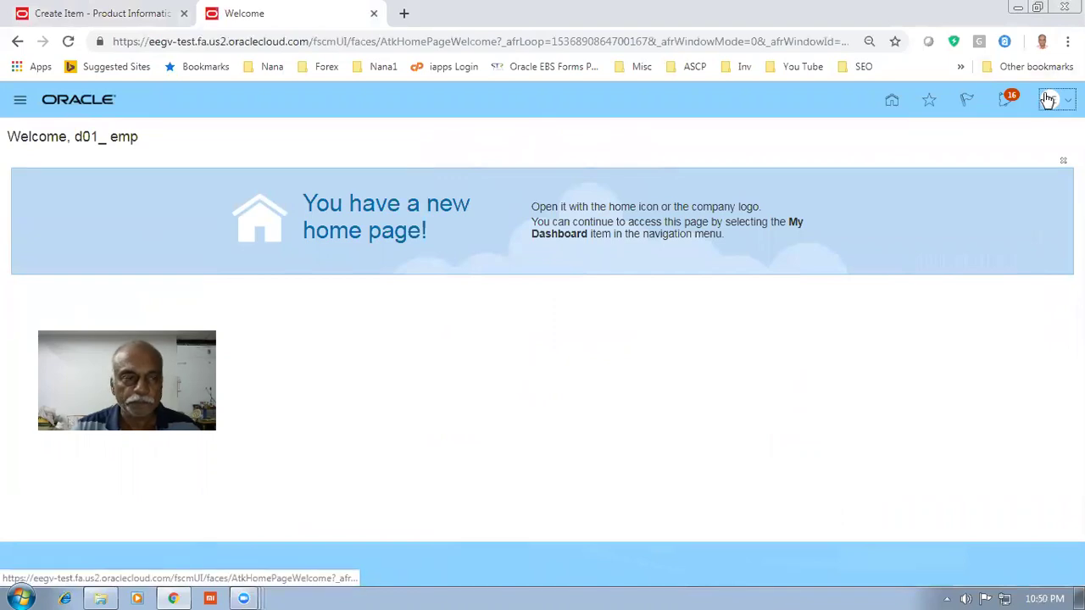
{"action": "left_click", "coordinate": [850, 331]}
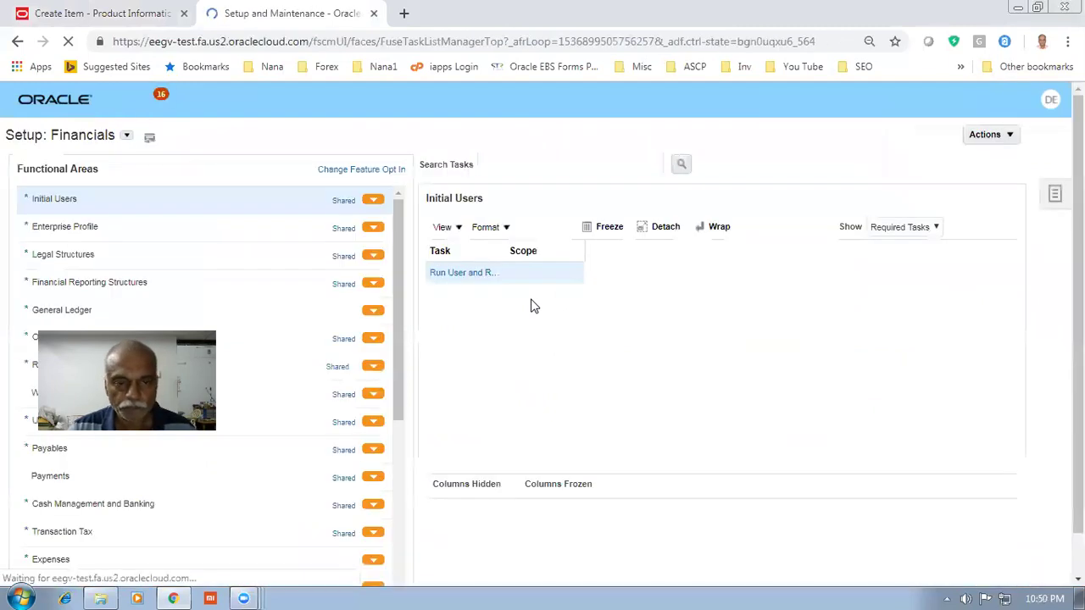
{"action": "left_click", "coordinate": [1054, 194]}
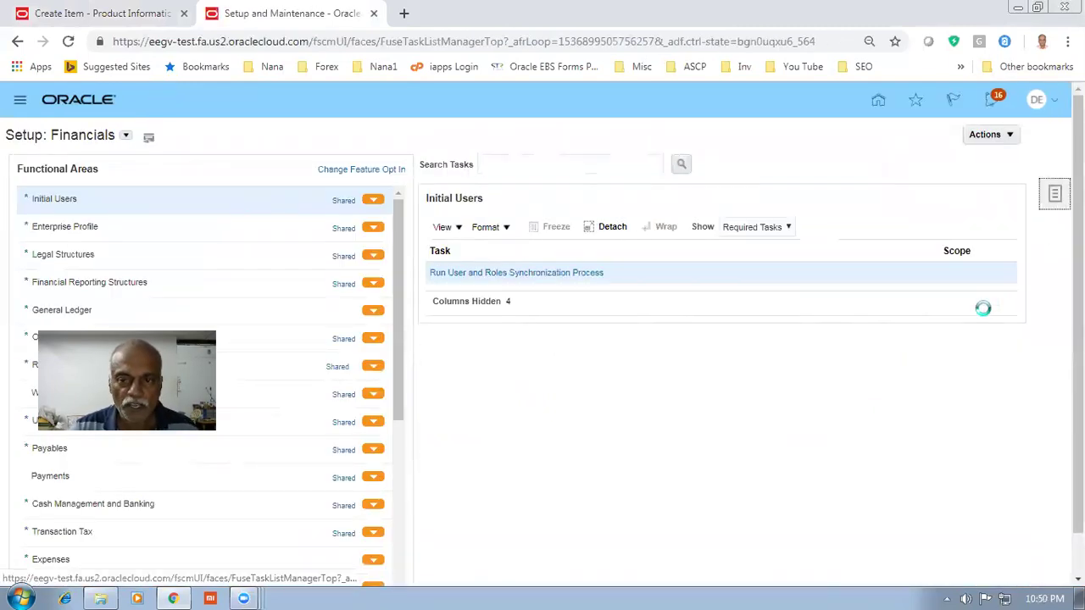
{"action": "left_click", "coordinate": [933, 229]}
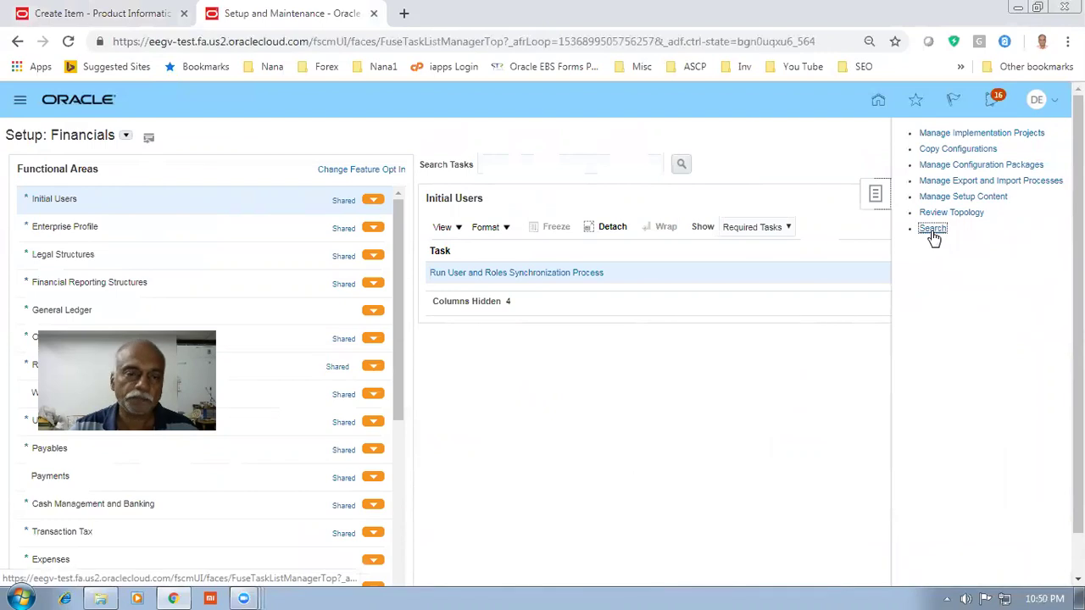
Search the setup tasks for man%item%class%
{"action": "left_click", "coordinate": [382, 166]}
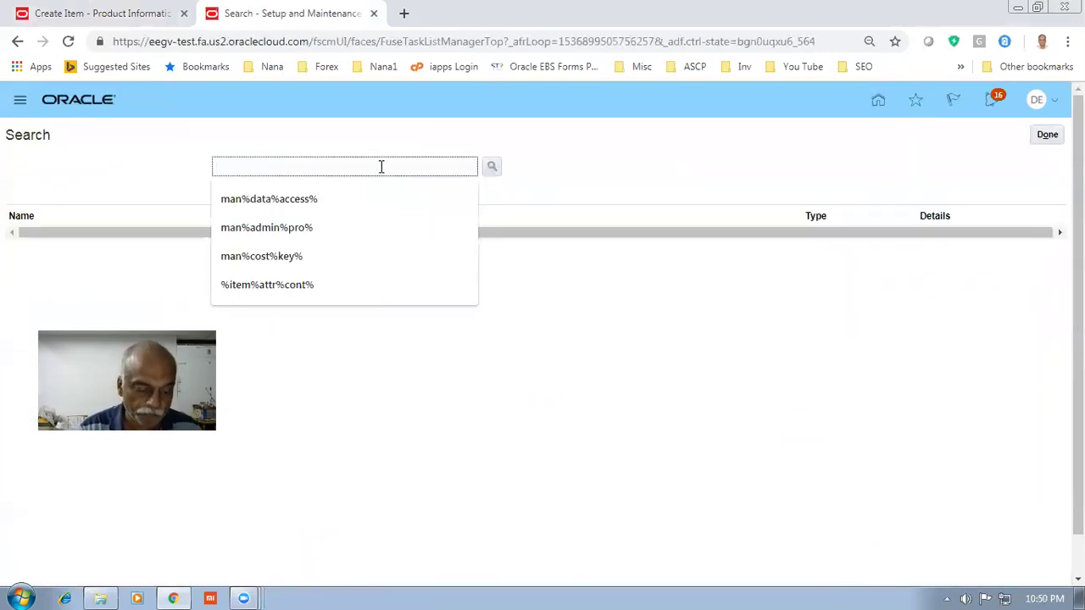
{"action": "type", "text": "man%it"}
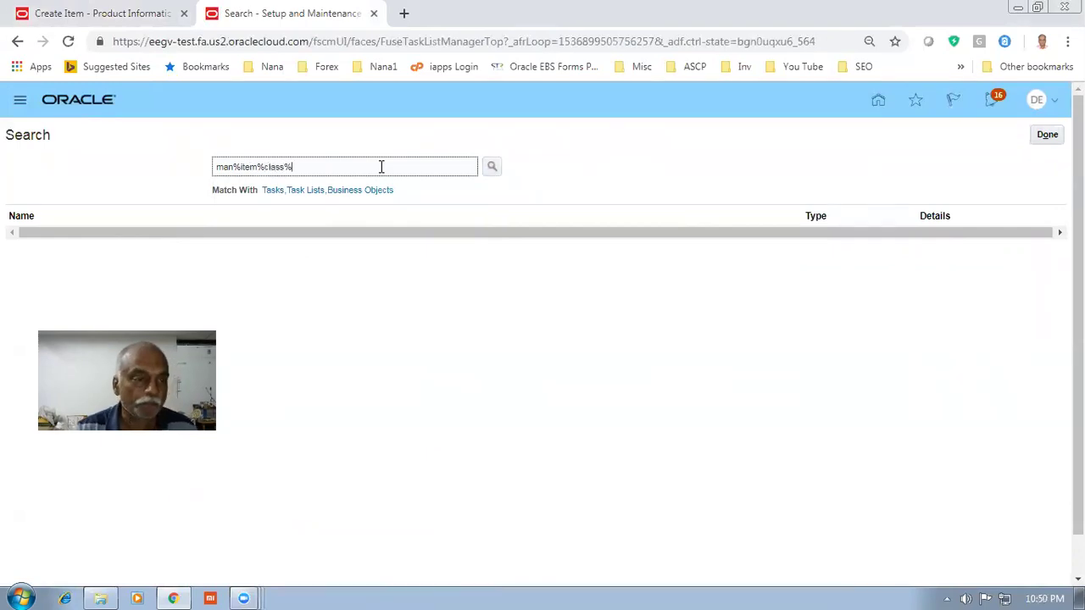
{"action": "type", "text": "em%class%"}
{"action": "key", "text": "Return"}
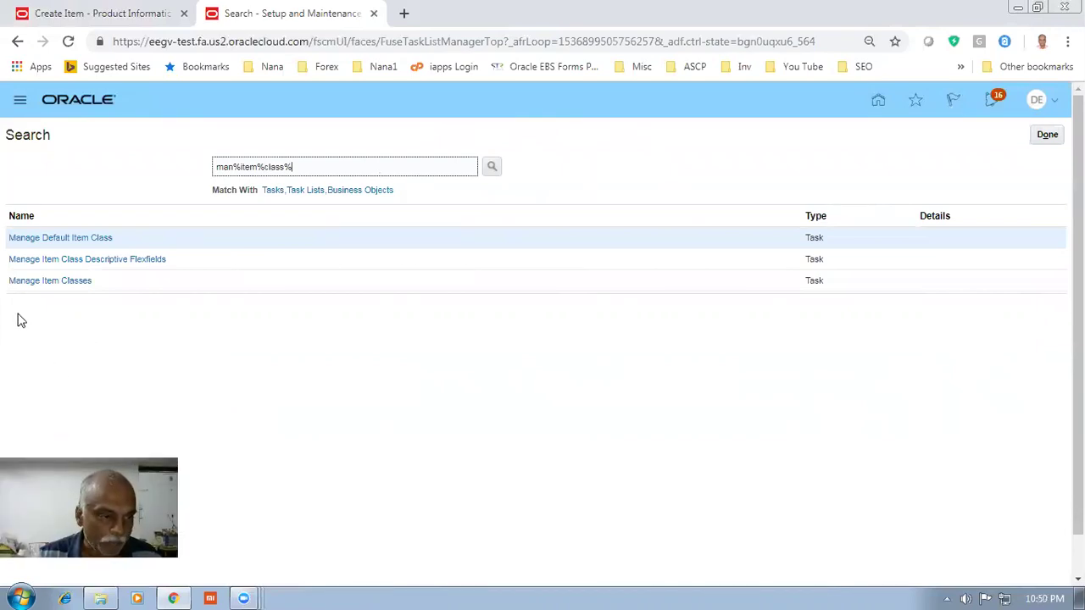
Open the Manage Item Classes task and edit the Root Item Class, showing its security settings
{"action": "left_click", "coordinate": [38, 289]}
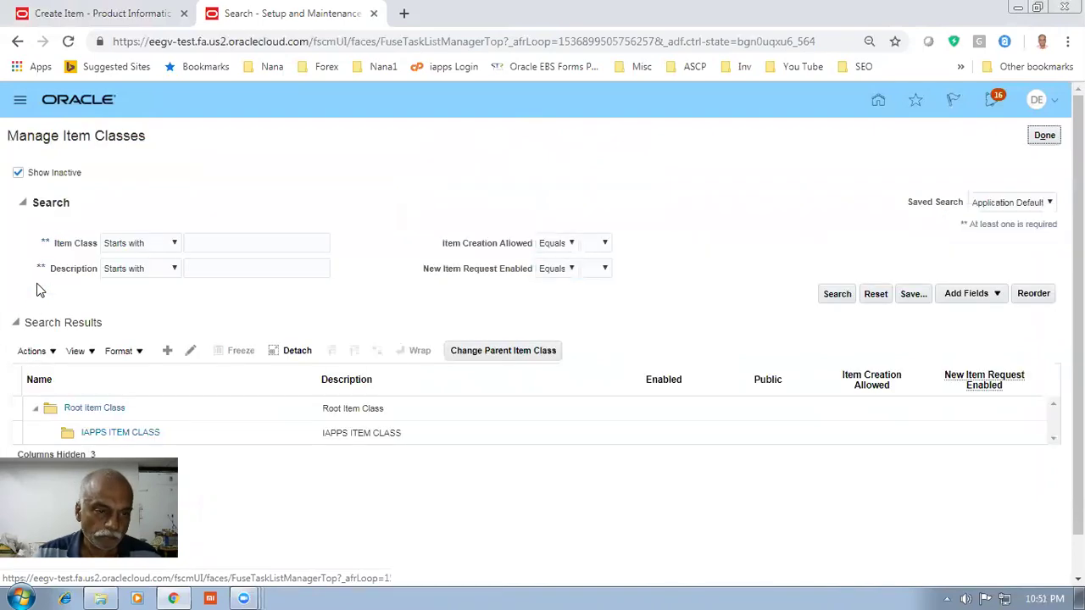
{"action": "left_click", "coordinate": [191, 350]}
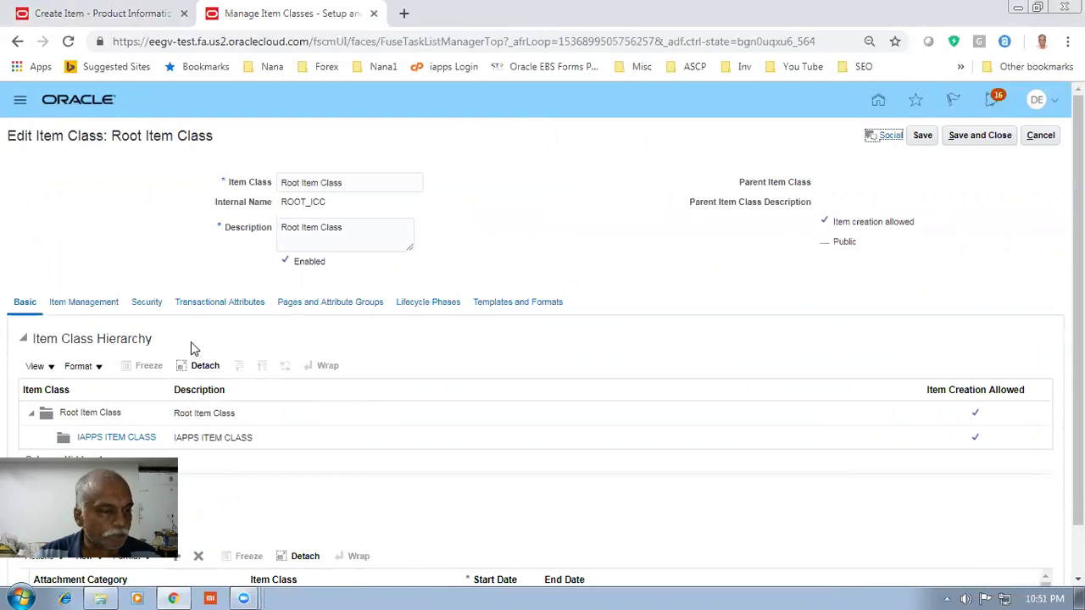
{"action": "left_click", "coordinate": [143, 305]}
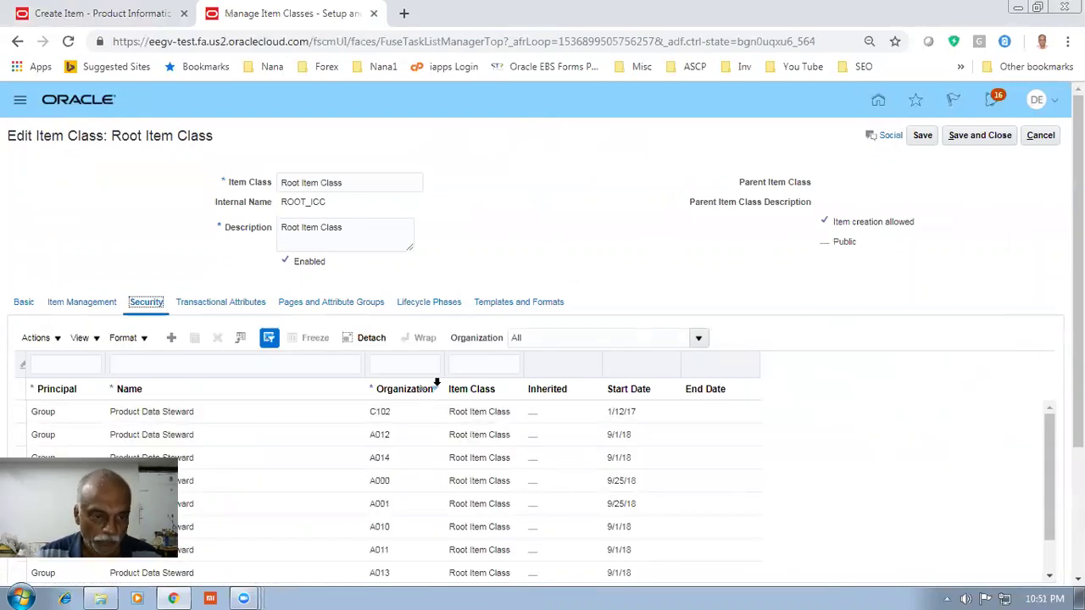
Filter the Root Item Class security list by organization D010, with no filter on item class
{"action": "left_click", "coordinate": [470, 364]}
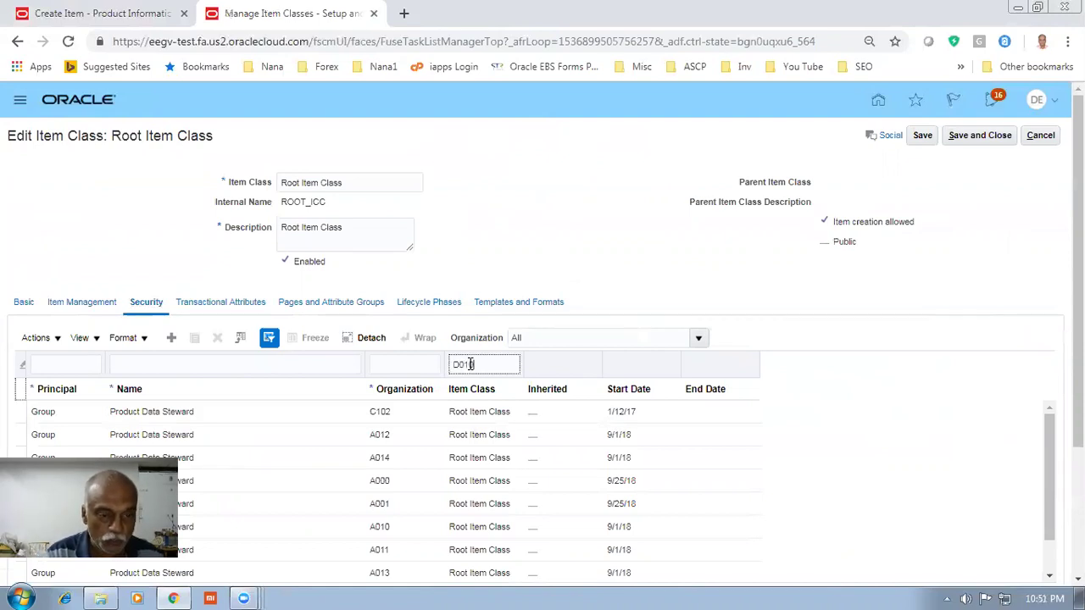
{"action": "key", "text": "Return"}
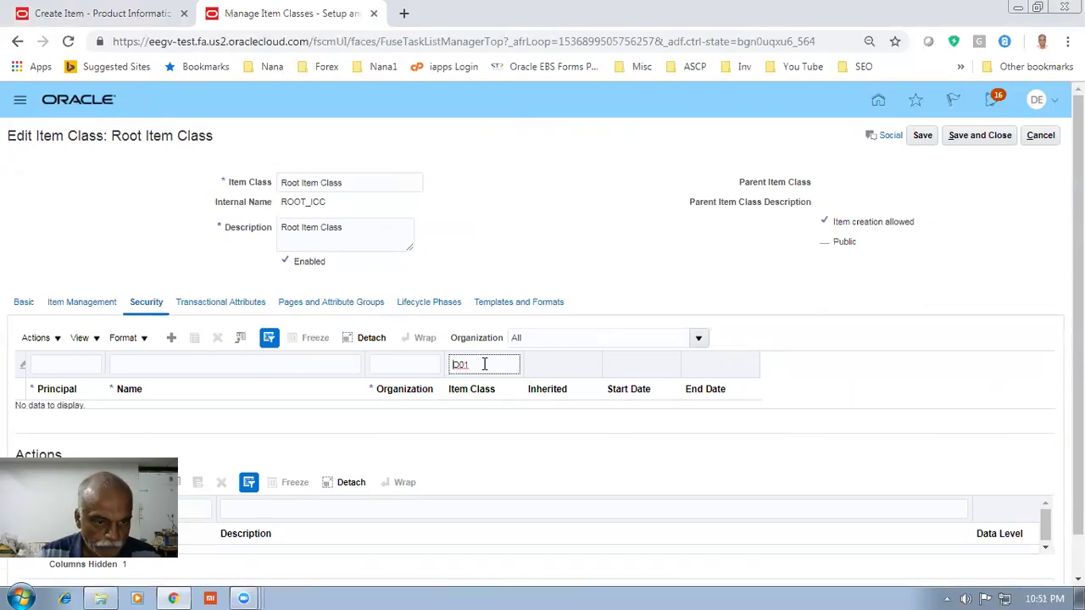
{"action": "left_click", "coordinate": [397, 364]}
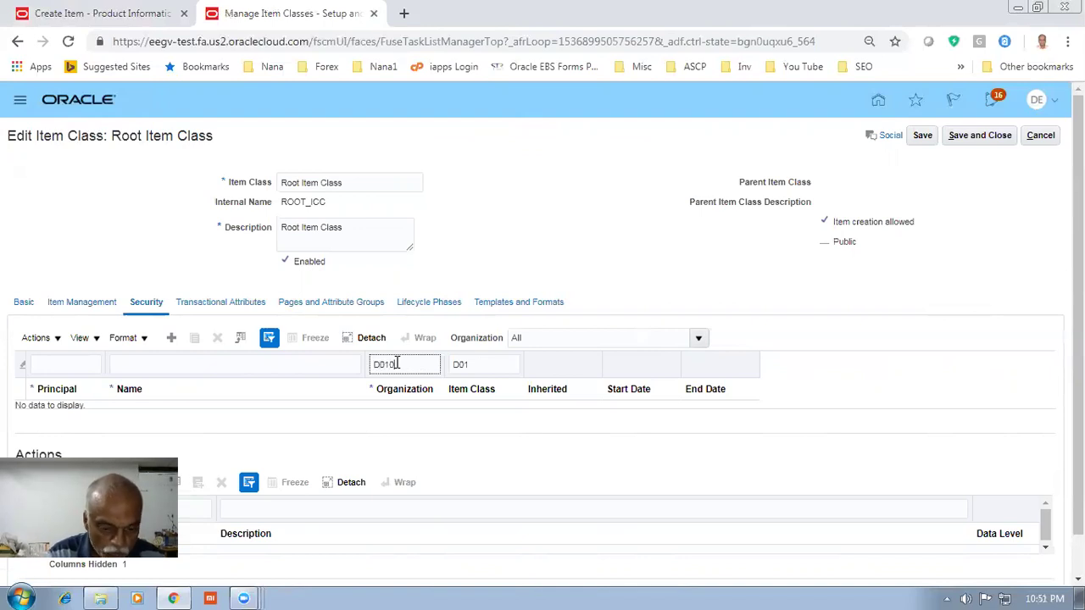
{"action": "left_click", "coordinate": [458, 365]}
{"action": "key", "text": "ctrl+a"}
{"action": "key", "text": "BackSpace"}
{"action": "left_click", "coordinate": [405, 365]}
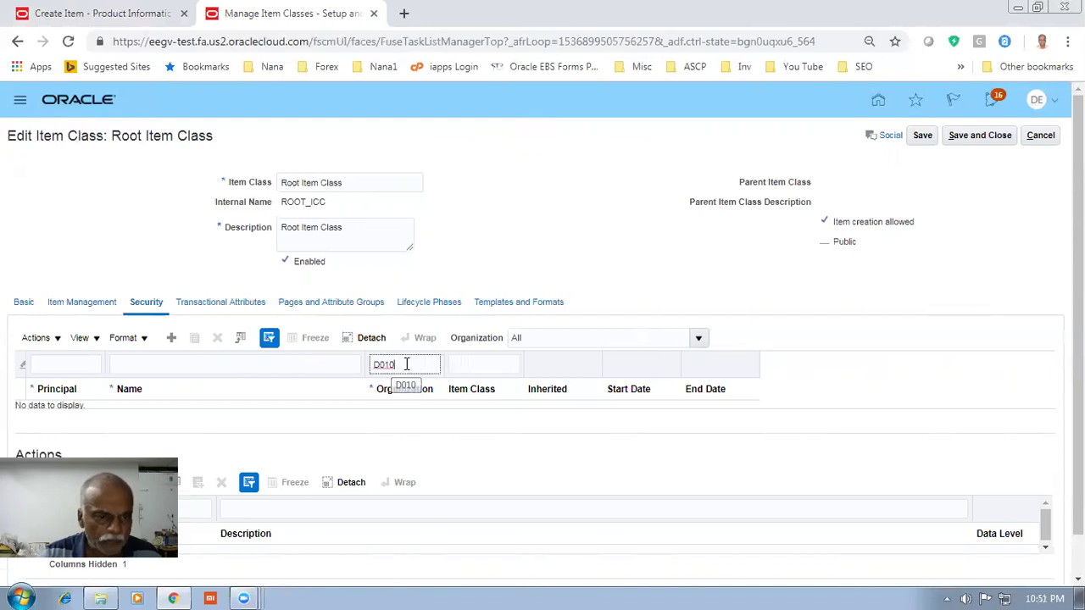
{"action": "key", "text": "Return"}
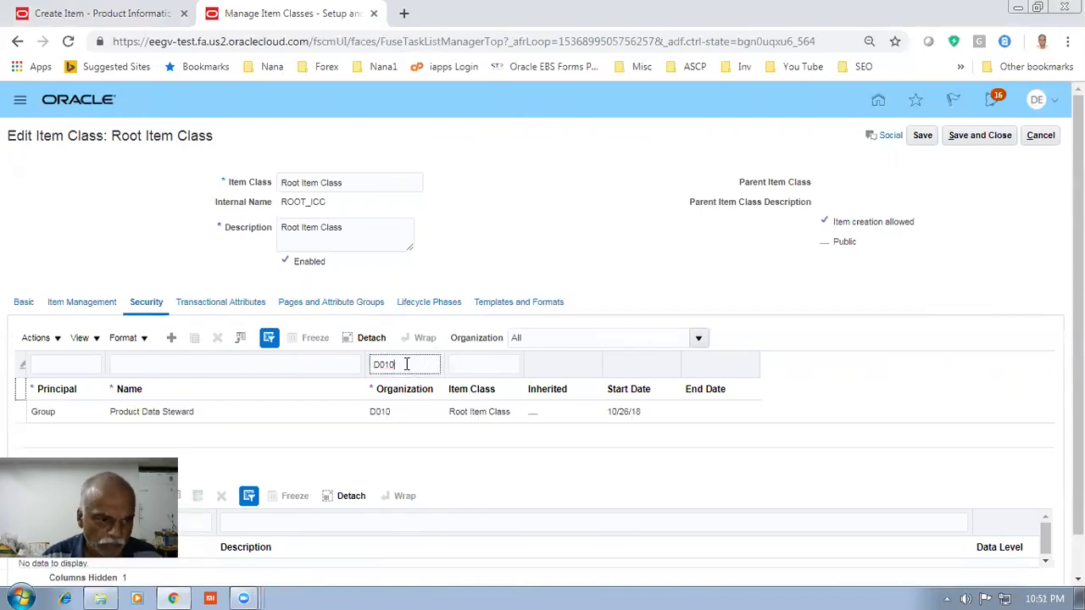
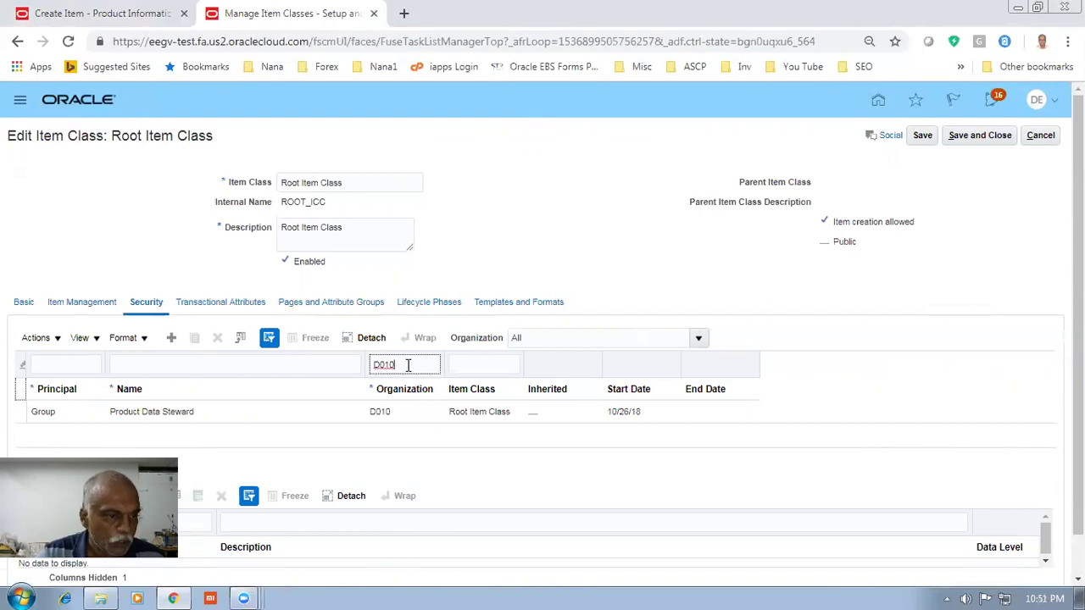
Delete the Product Data Steward security record for organization D010, then save and close the Root Item Class
{"action": "left_click", "coordinate": [35, 426]}
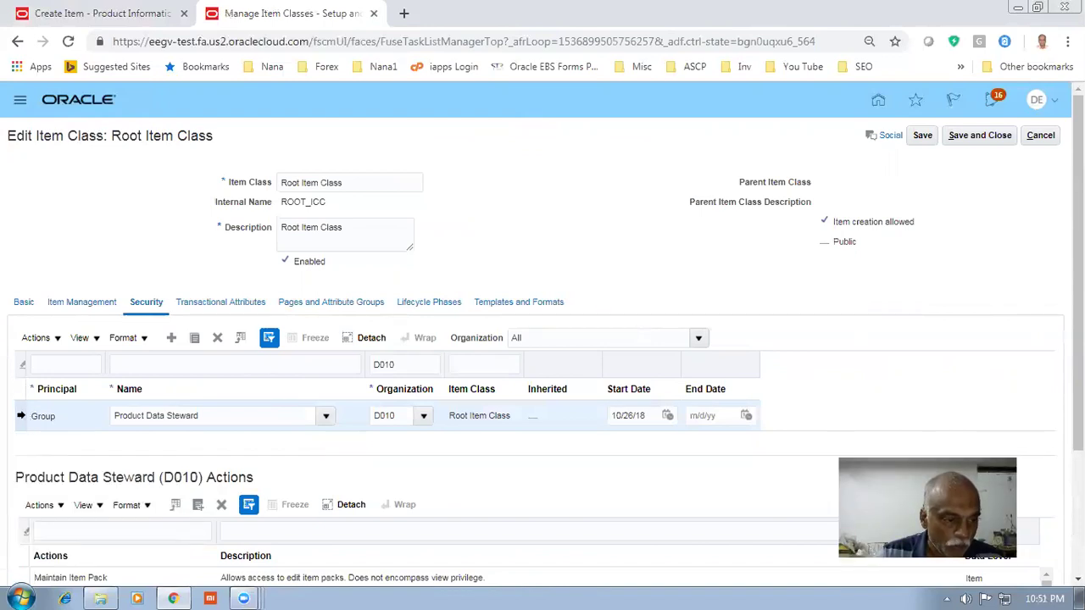
{"action": "left_click", "coordinate": [219, 340]}
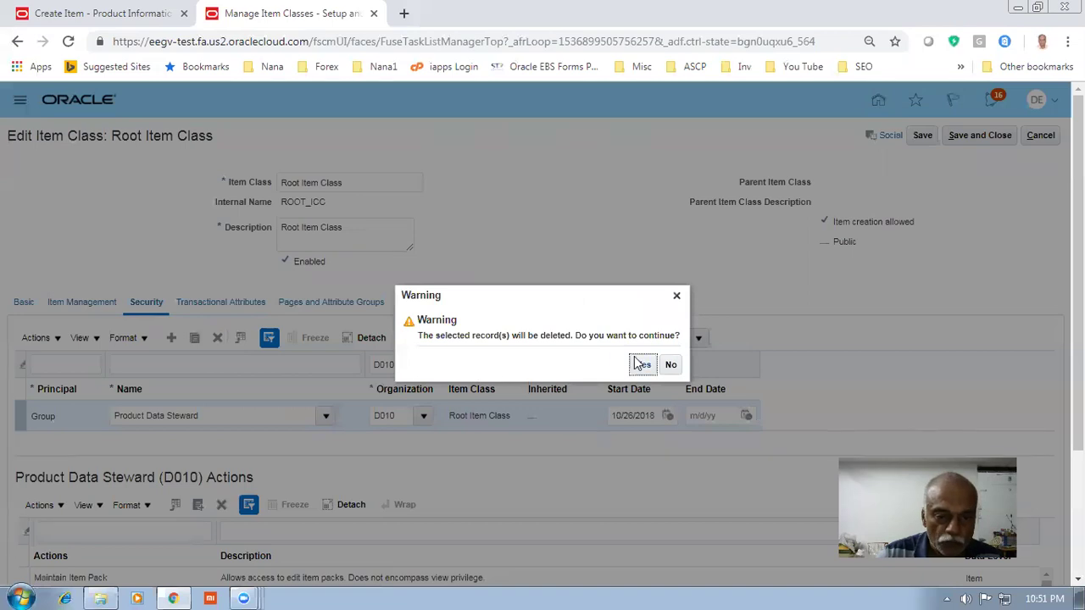
{"action": "left_click", "coordinate": [641, 364]}
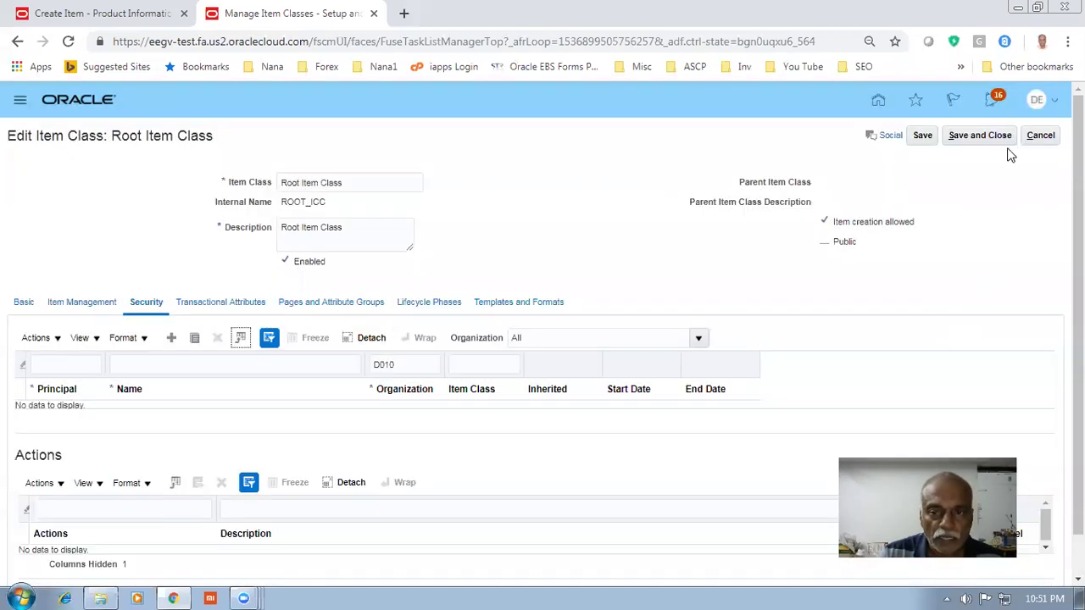
{"action": "left_click", "coordinate": [1000, 136]}
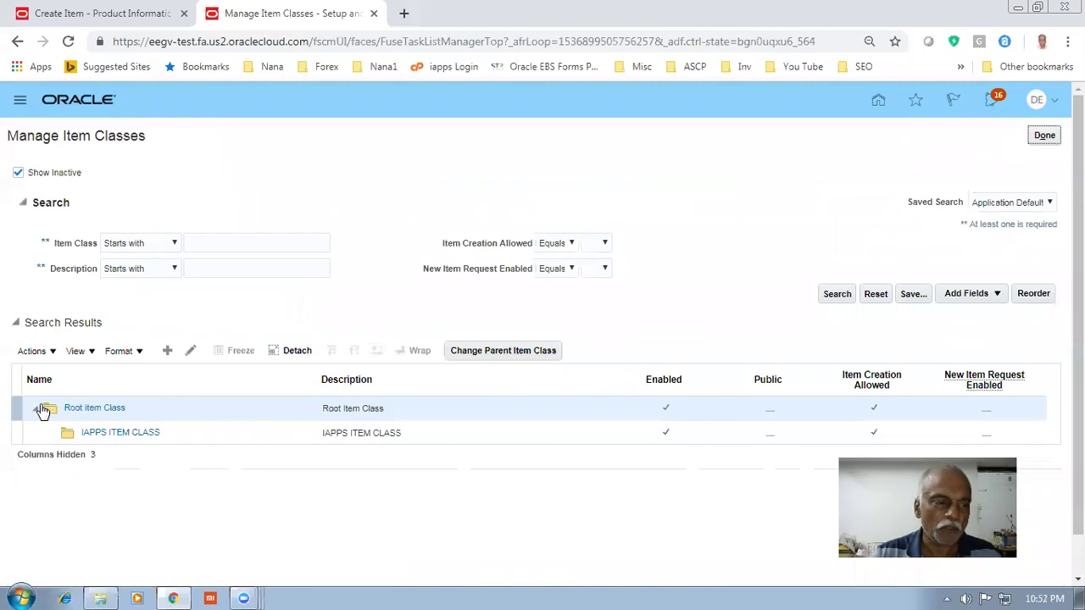
Edit the Root Item Class again and add a new row to its security list
{"action": "left_click", "coordinate": [191, 352]}
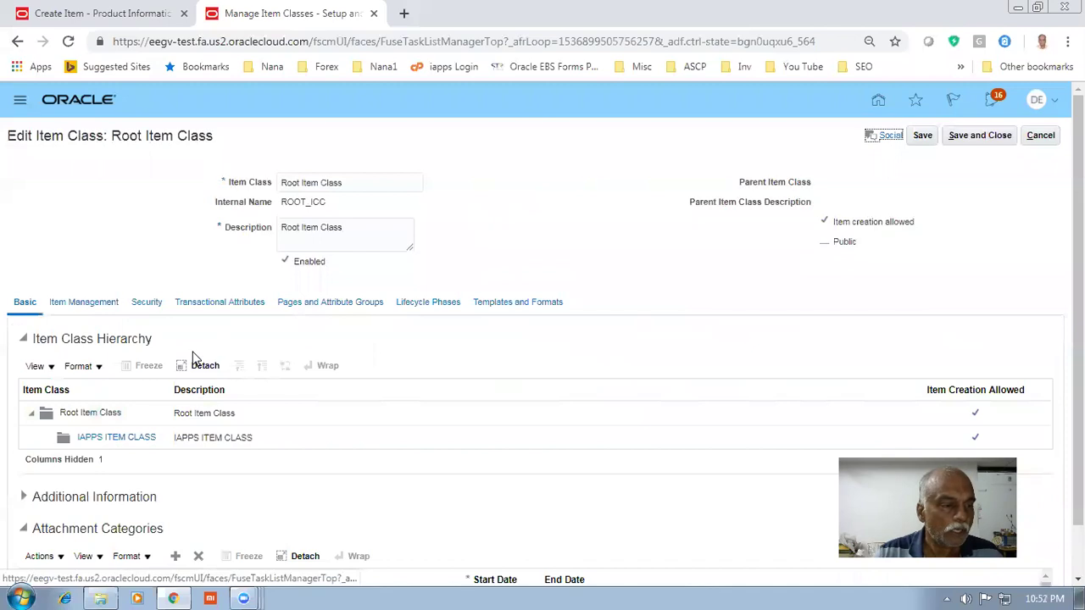
{"action": "left_click", "coordinate": [141, 303]}
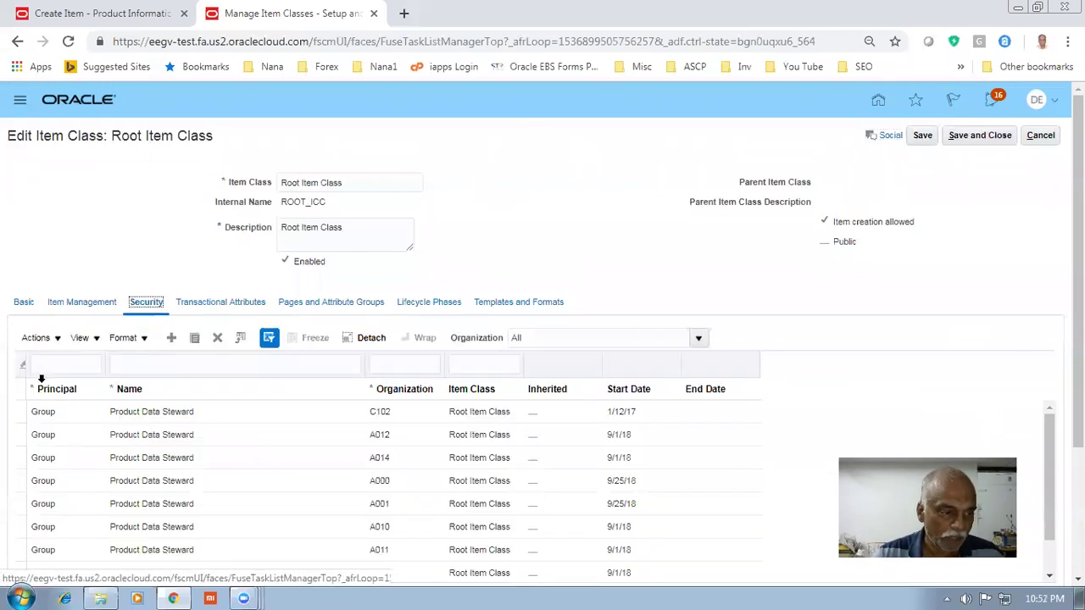
{"action": "left_click", "coordinate": [172, 340]}
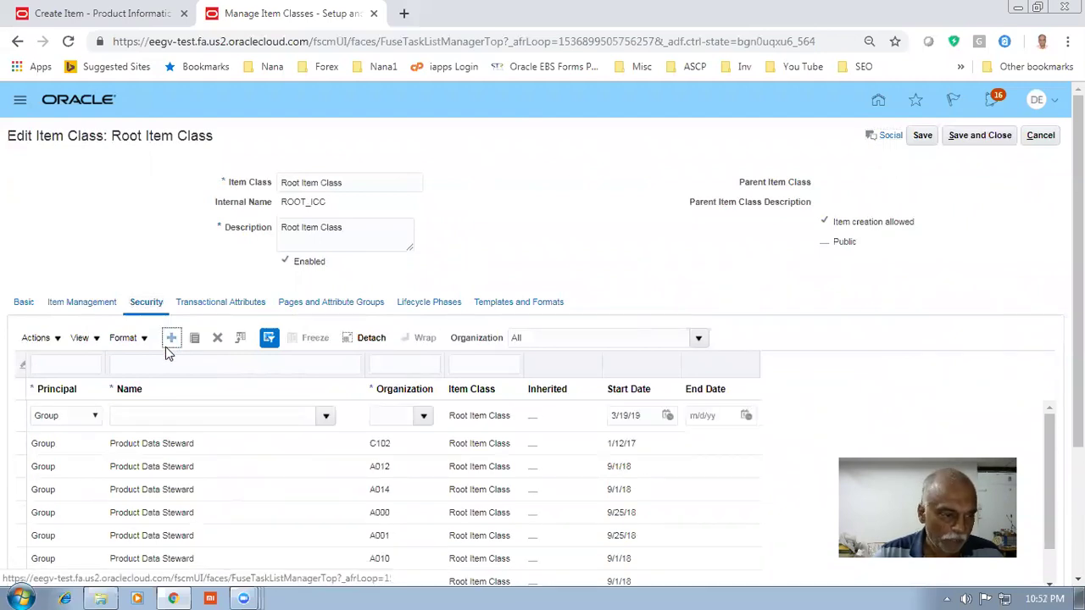
Set the new security record's principal to Person
{"action": "left_click", "coordinate": [75, 417]}
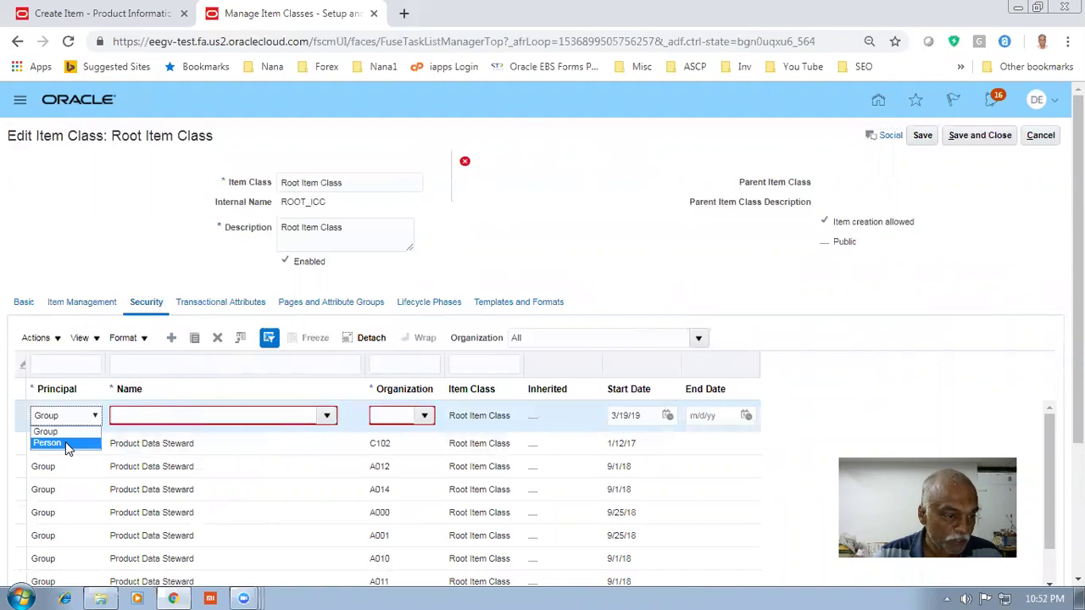
{"action": "left_click", "coordinate": [69, 448]}
{"action": "left_click", "coordinate": [73, 416]}
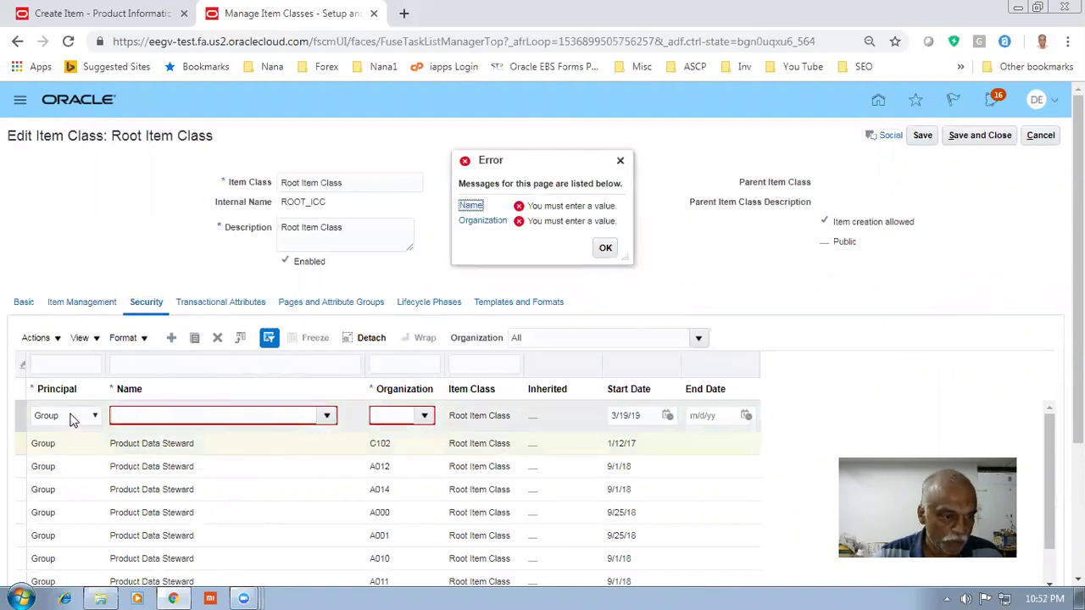
{"action": "left_click", "coordinate": [55, 445]}
{"action": "left_click", "coordinate": [51, 443]}
{"action": "left_click", "coordinate": [51, 442]}
{"action": "left_click", "coordinate": [63, 416]}
{"action": "left_click", "coordinate": [65, 438]}
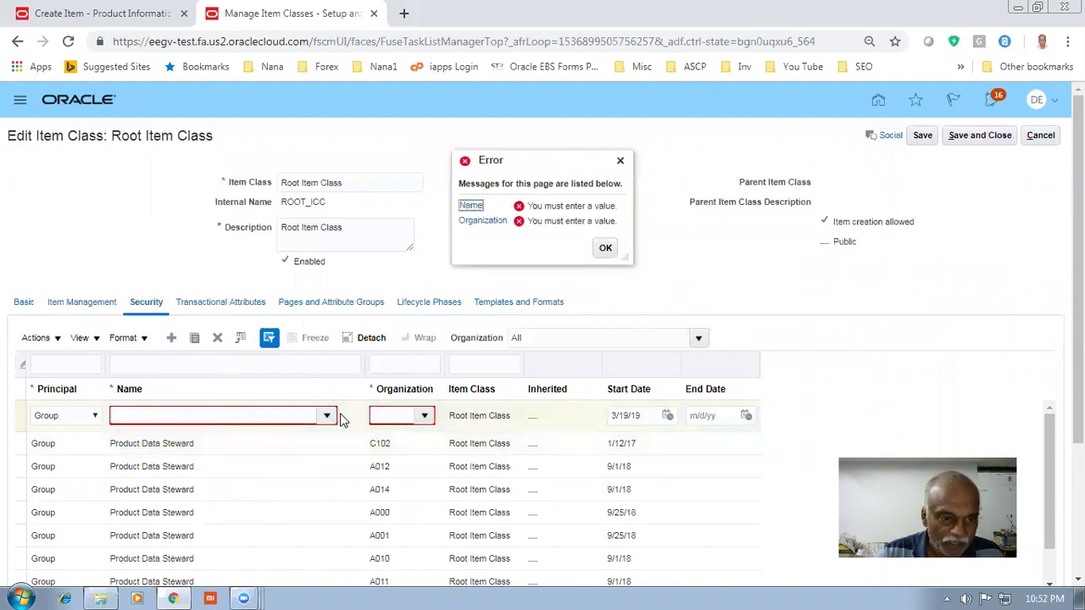
{"action": "left_click", "coordinate": [247, 416]}
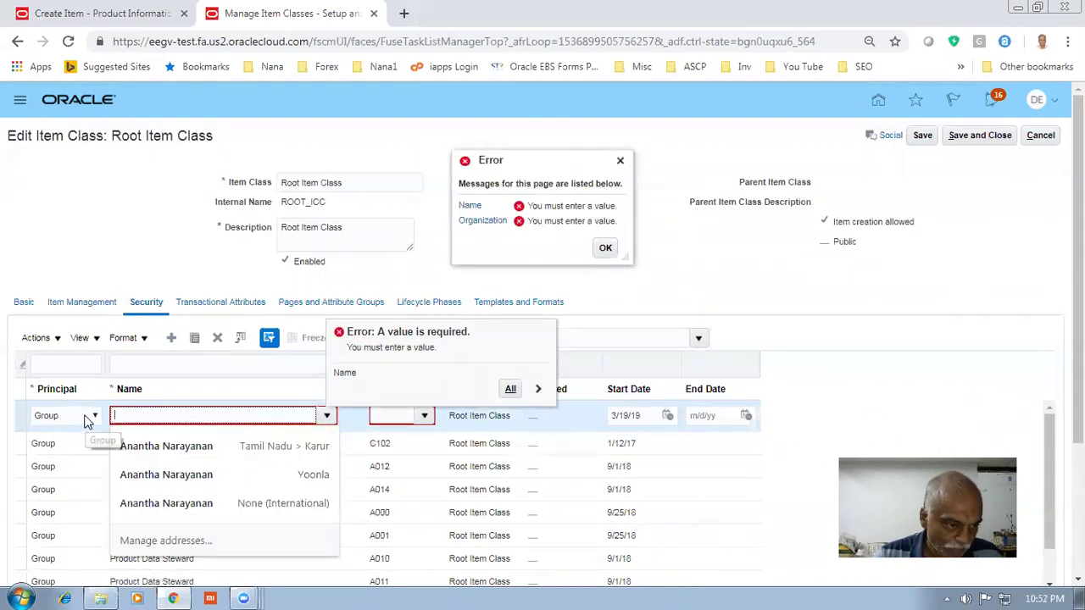
{"action": "left_click", "coordinate": [84, 418]}
{"action": "left_click", "coordinate": [61, 443]}
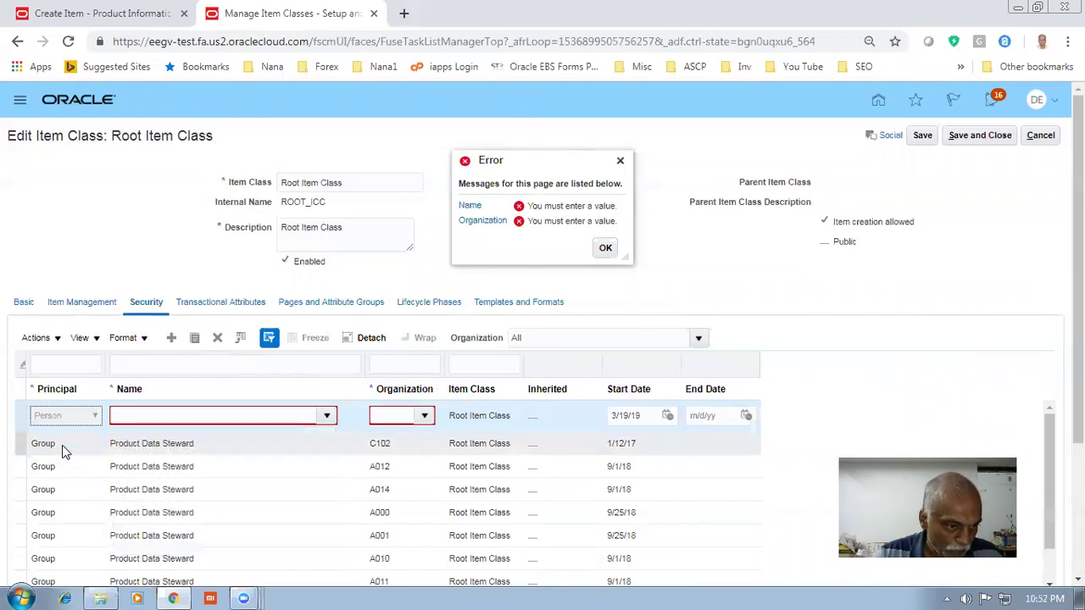
Give the new person record the name d01_emp and organization D010, then save and close the item class
{"action": "left_click", "coordinate": [165, 415]}
{"action": "type", "text": "d01_em"}
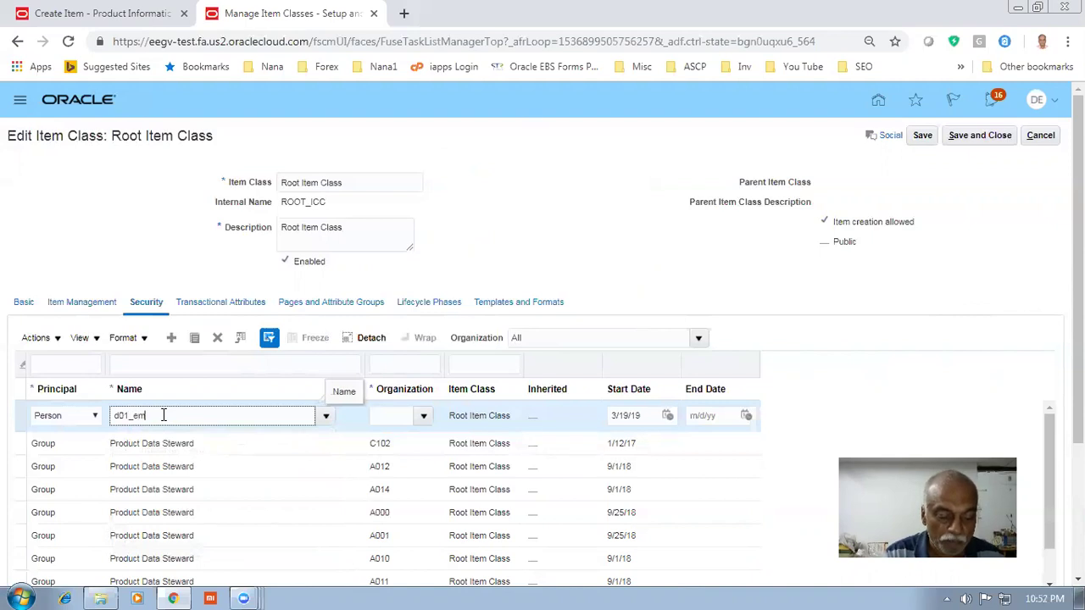
{"action": "type", "text": "p"}
{"action": "key", "text": "Tab"}
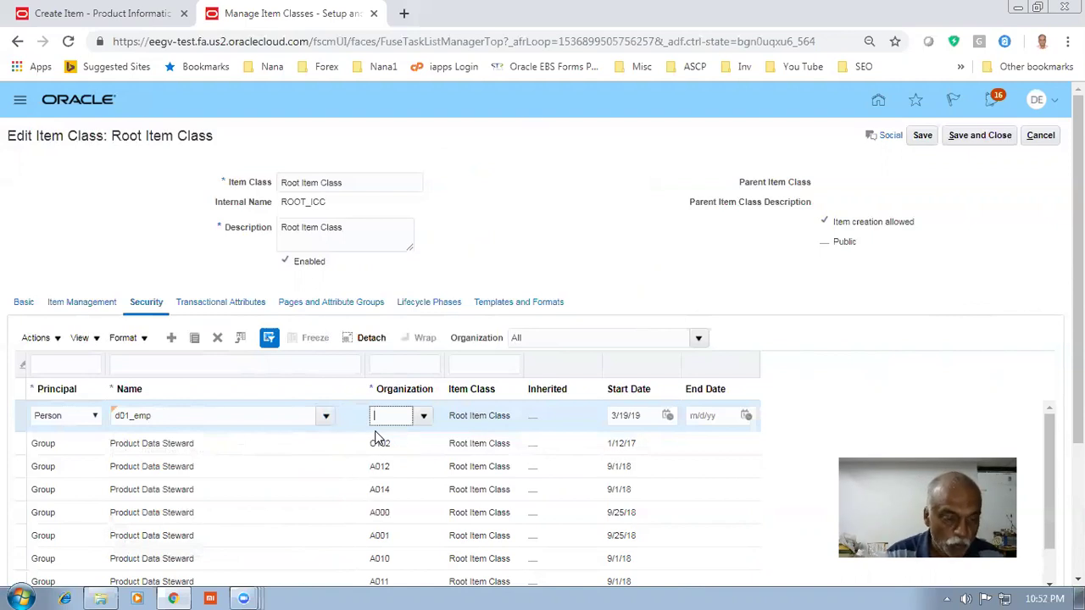
{"action": "type", "text": "D010"}
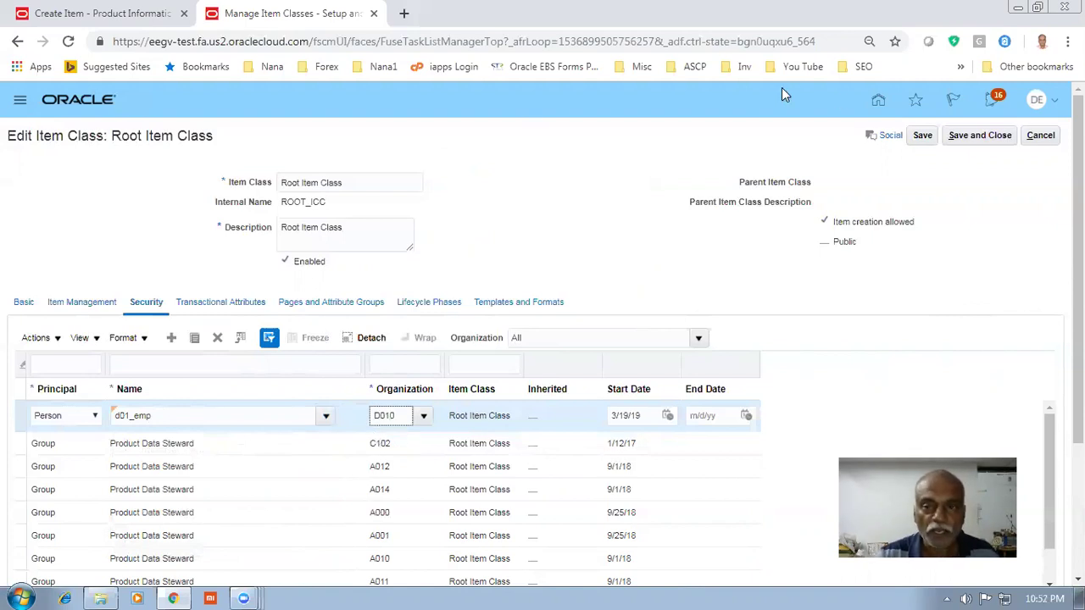
{"action": "left_click", "coordinate": [979, 136]}
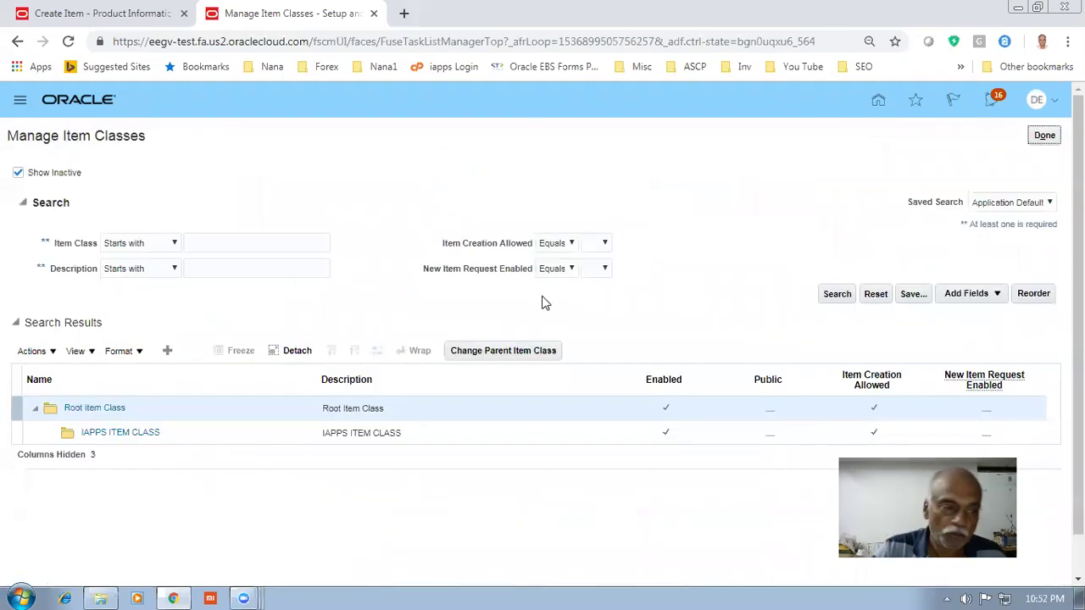
Reopen the Root Item Class security settings for editing and filter the list by organization D010
{"action": "left_click", "coordinate": [191, 350]}
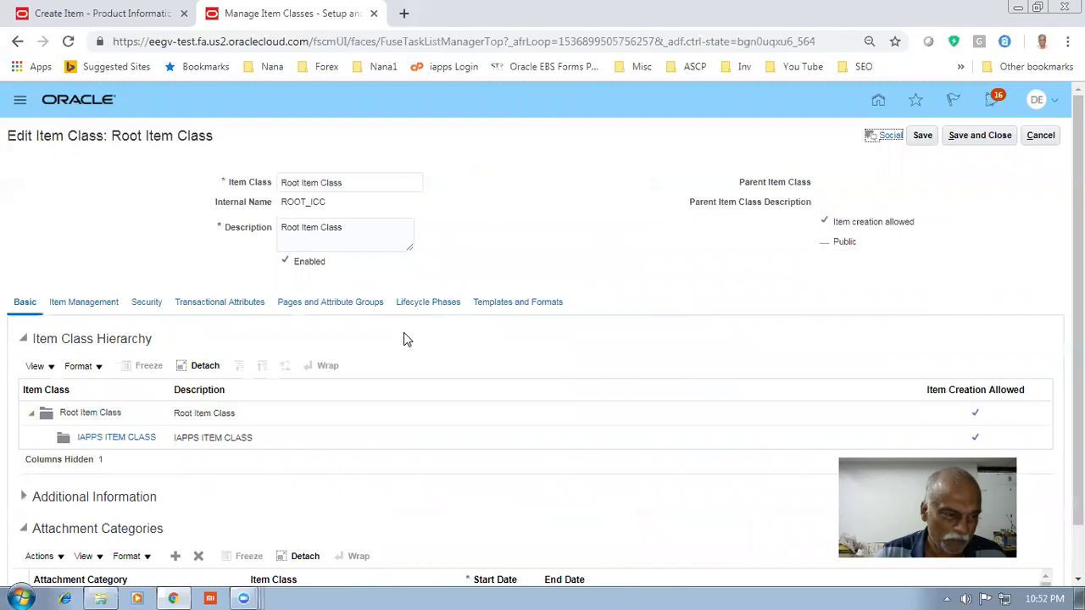
{"action": "left_click", "coordinate": [135, 303]}
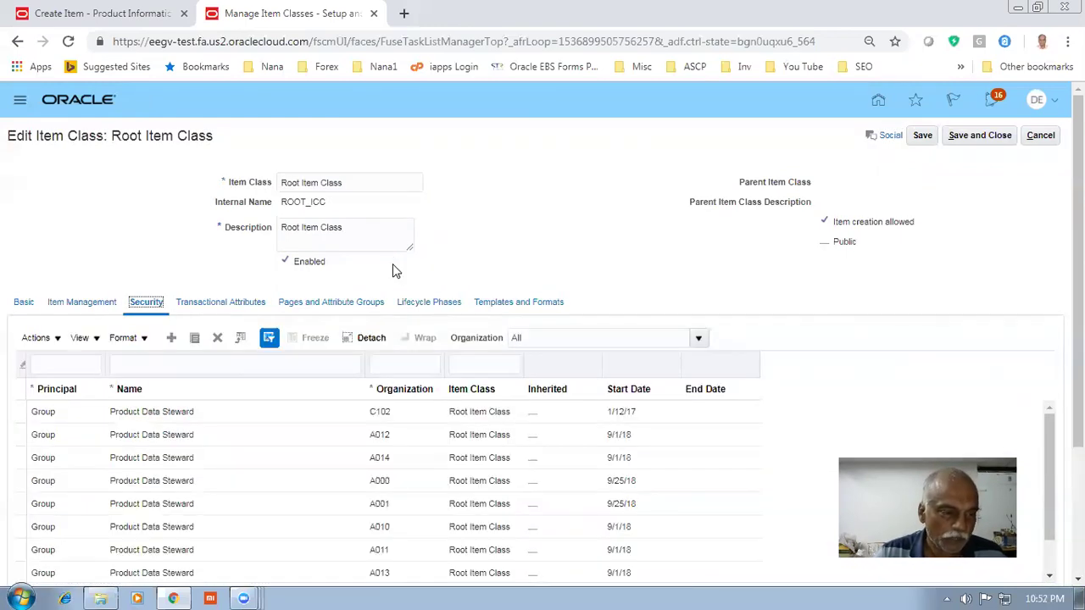
{"action": "left_click", "coordinate": [401, 360]}
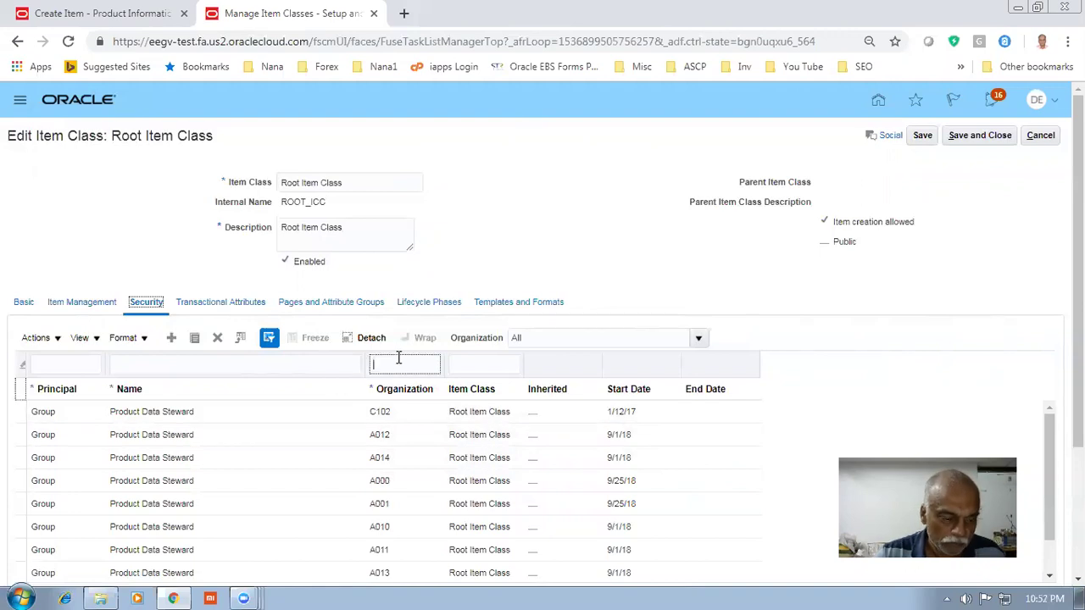
{"action": "type", "text": "D01"}
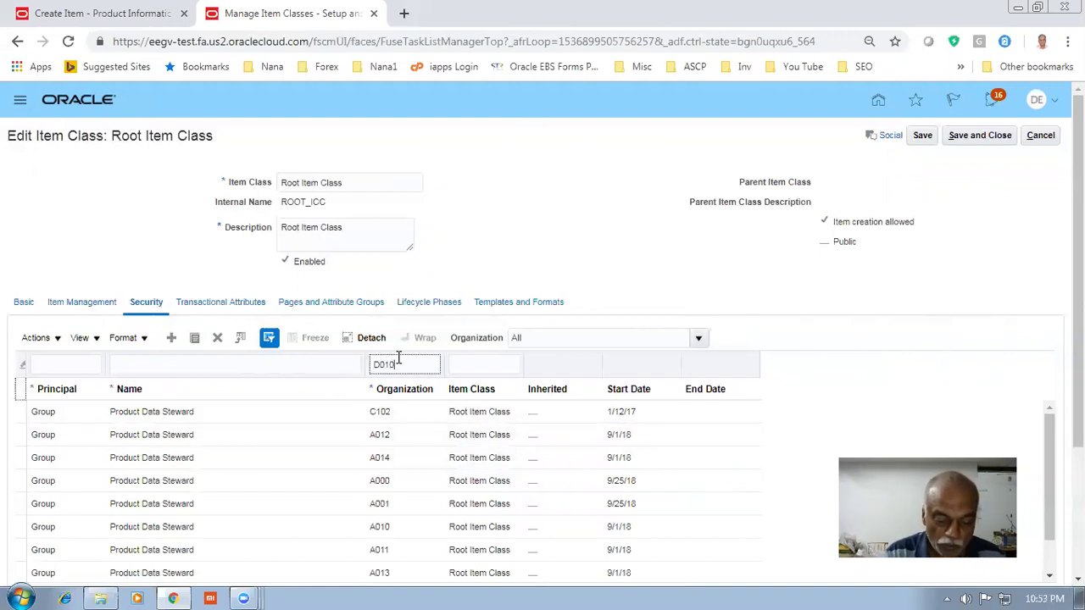
{"action": "type", "text": "0"}
{"action": "key", "text": "Return"}
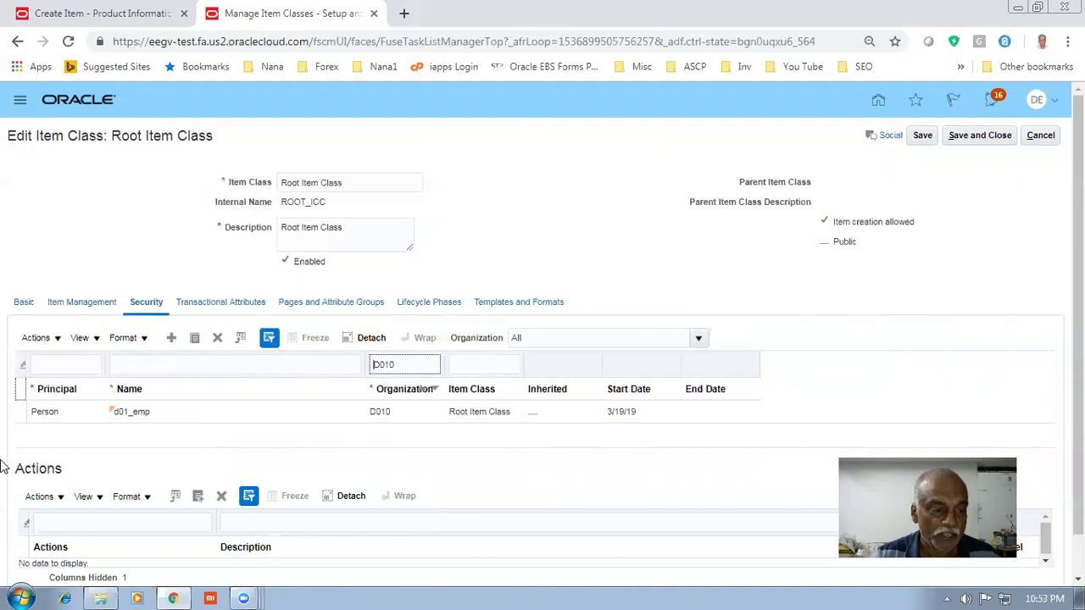
For the d01_emp record, open Select and Add for its actions and search without any criteria
{"action": "left_click", "coordinate": [44, 411]}
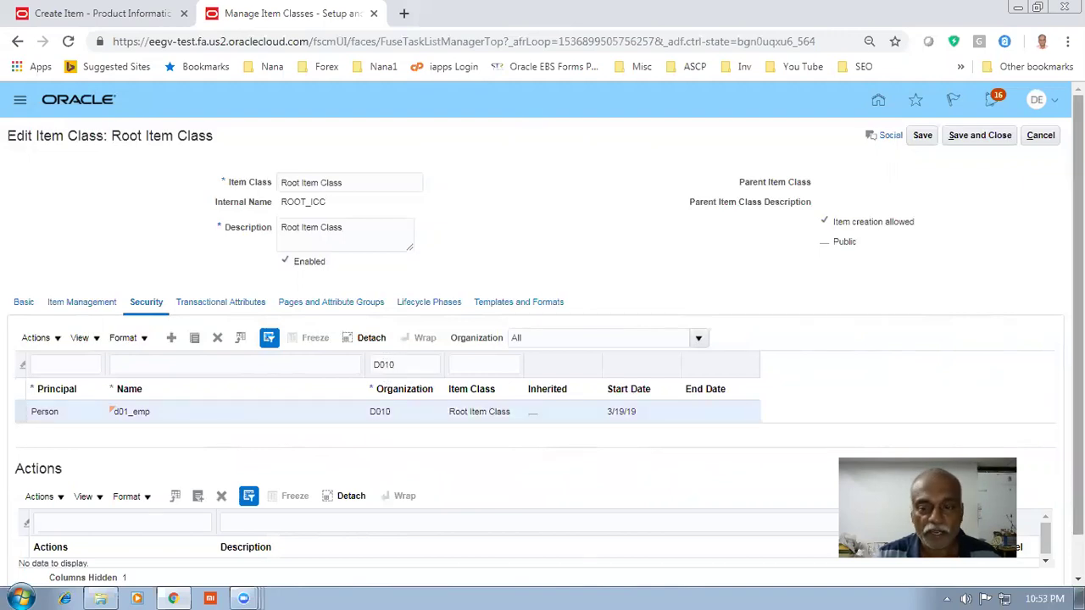
{"action": "scroll", "coordinate": [241, 515], "scroll_direction": "down", "scroll_amount": 1}
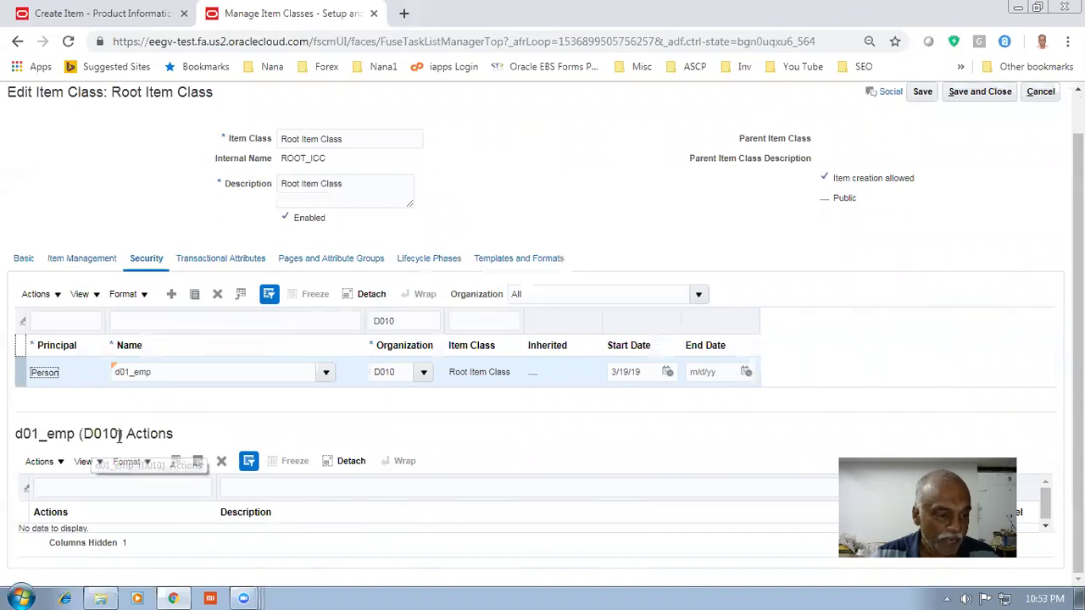
{"action": "left_click", "coordinate": [40, 462]}
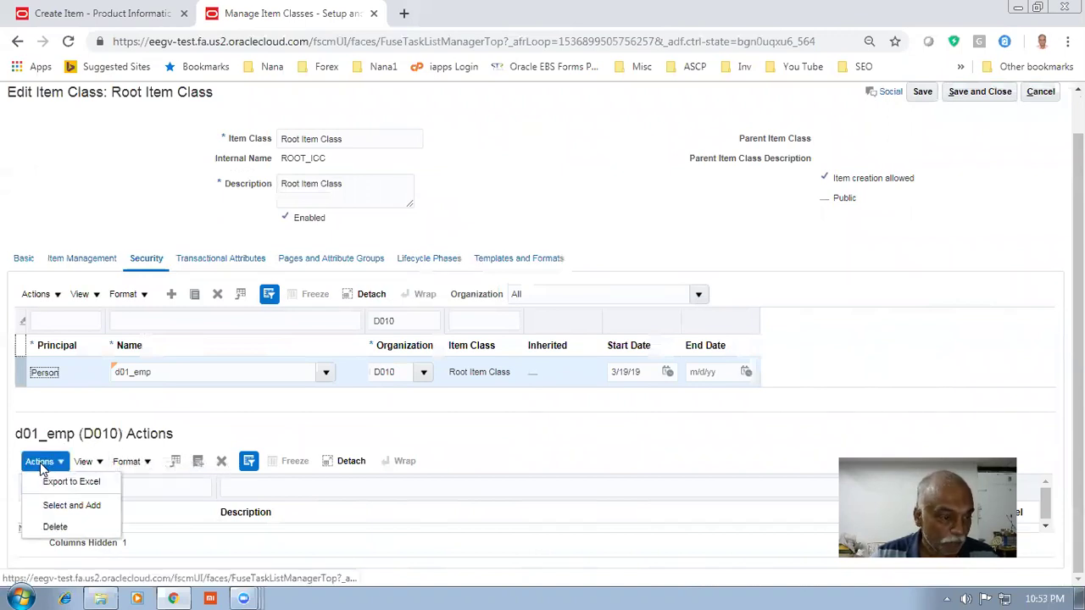
{"action": "left_click", "coordinate": [55, 505]}
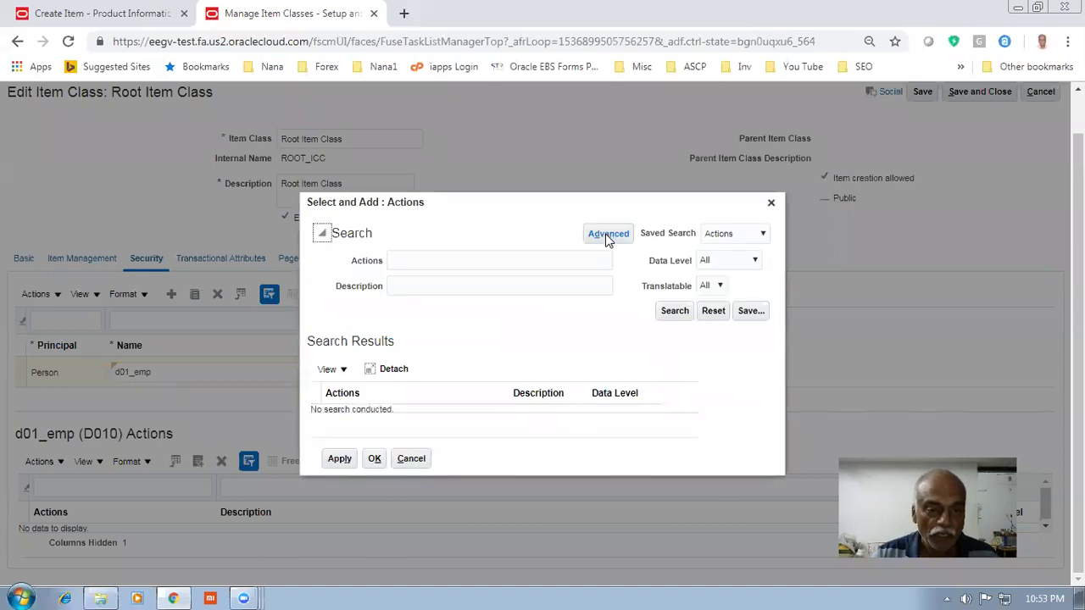
{"action": "left_click", "coordinate": [670, 311]}
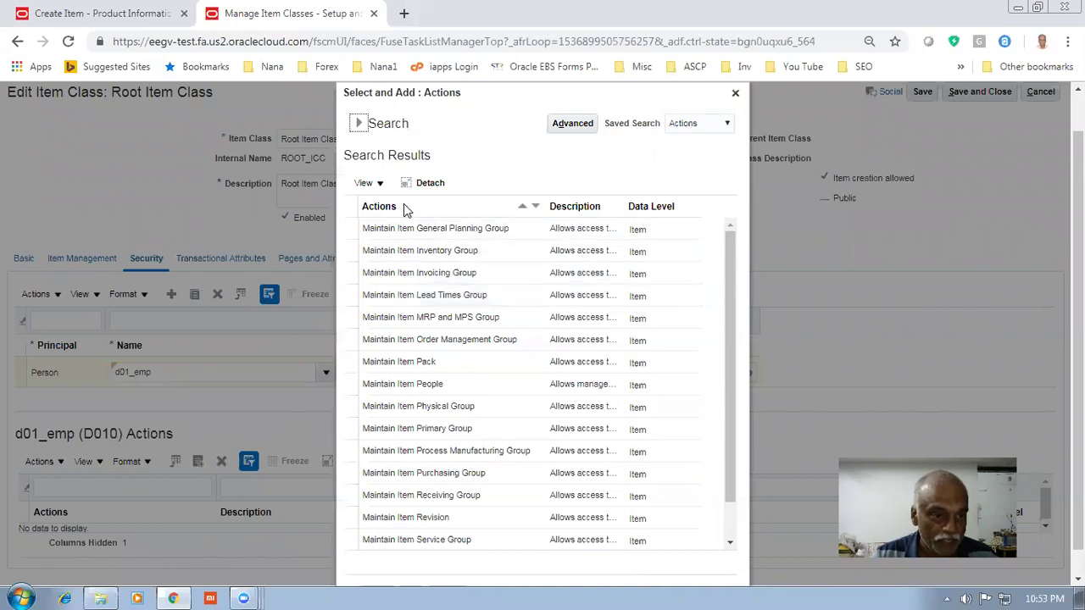
Add all found actions except Maintain Item Purchasing Group to the d01_emp record, then save and close the item class
{"action": "left_click", "coordinate": [350, 205]}
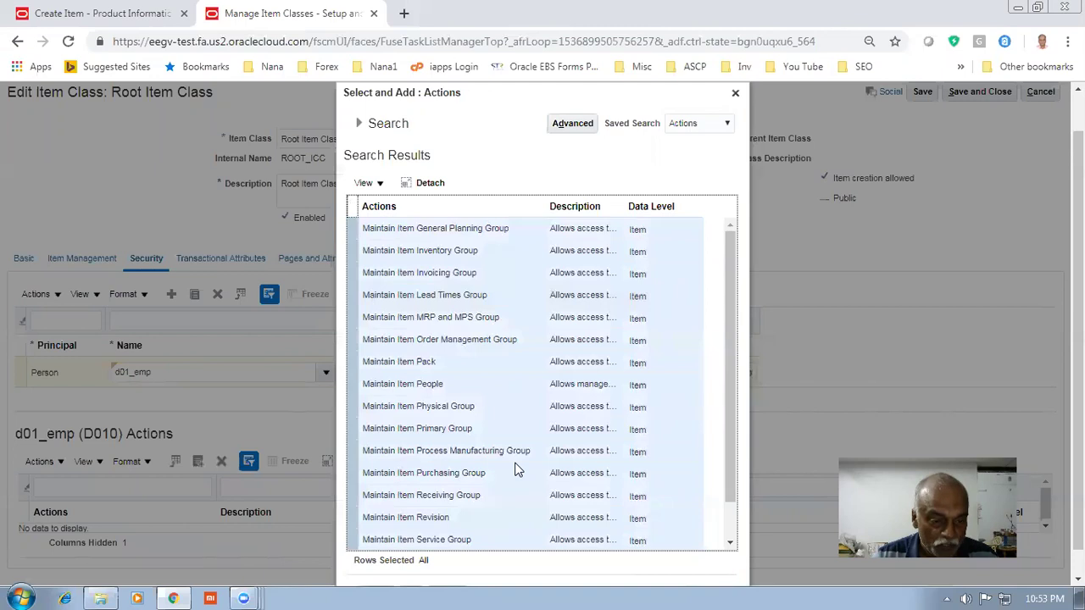
{"action": "left_click", "coordinate": [351, 469], "text": "ctrl"}
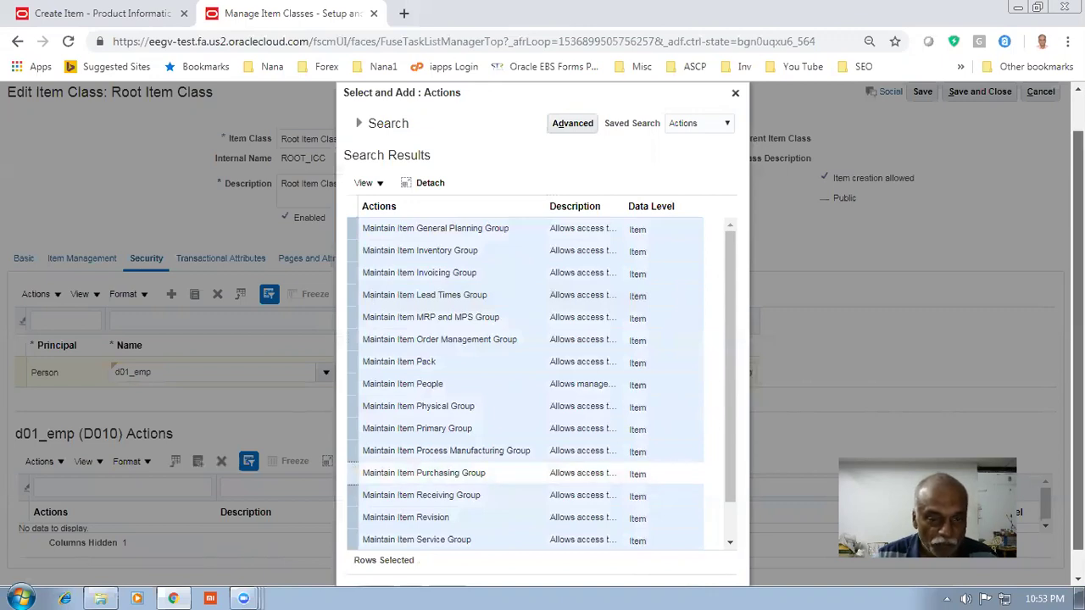
{"action": "scroll", "coordinate": [452, 534], "scroll_direction": "down", "scroll_amount": 1}
{"action": "left_click", "coordinate": [376, 569]}
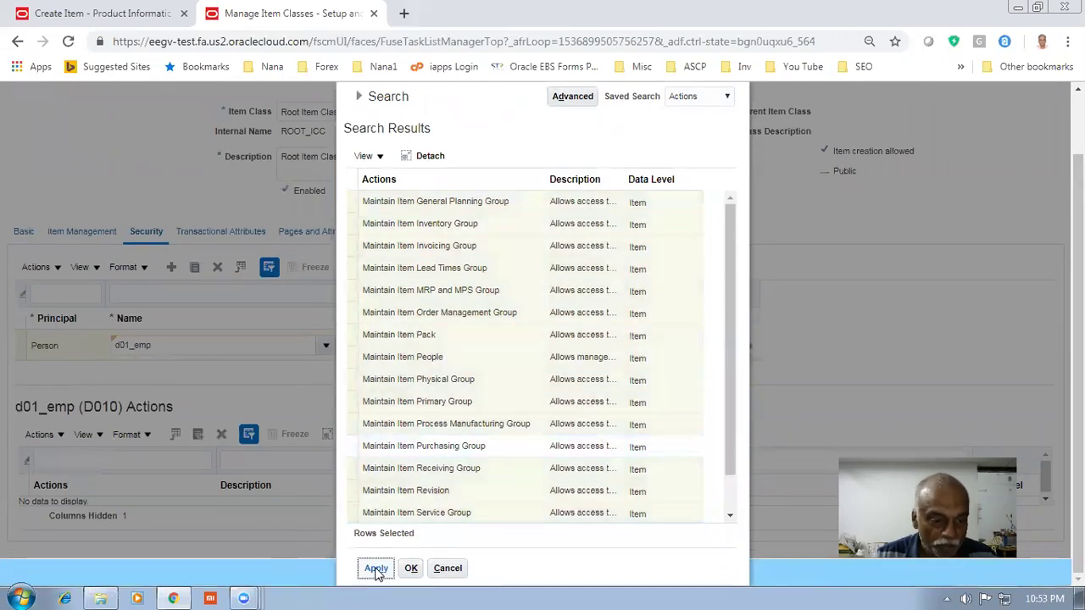
{"action": "left_click", "coordinate": [410, 568]}
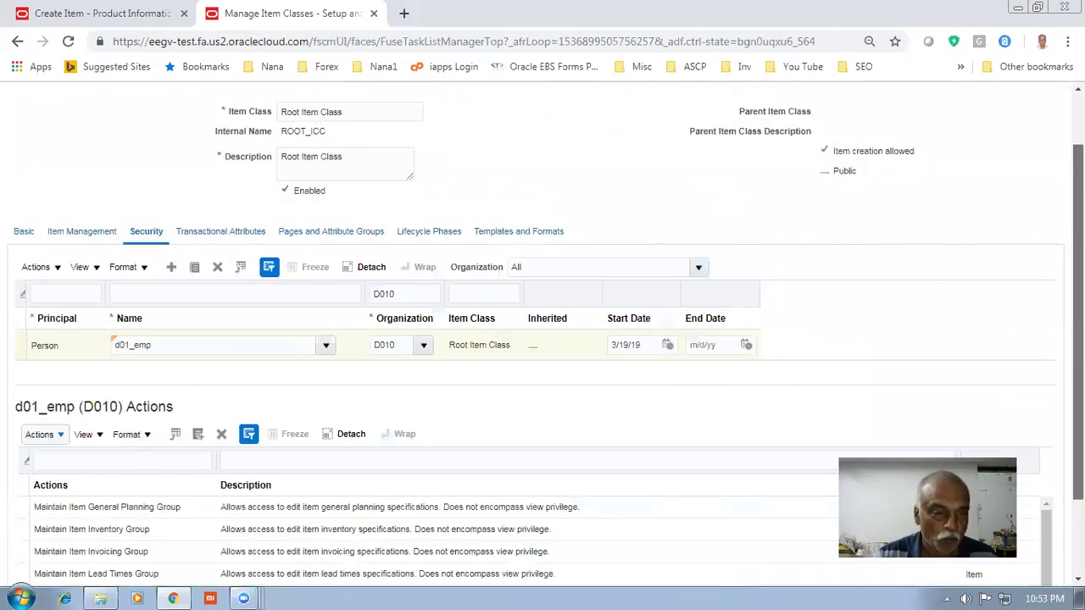
{"action": "left_click_drag", "start_coordinate": [1078, 339], "coordinate": [1078, 373]}
{"action": "scroll", "coordinate": [1021, 173], "scroll_direction": "up", "scroll_amount": 3}
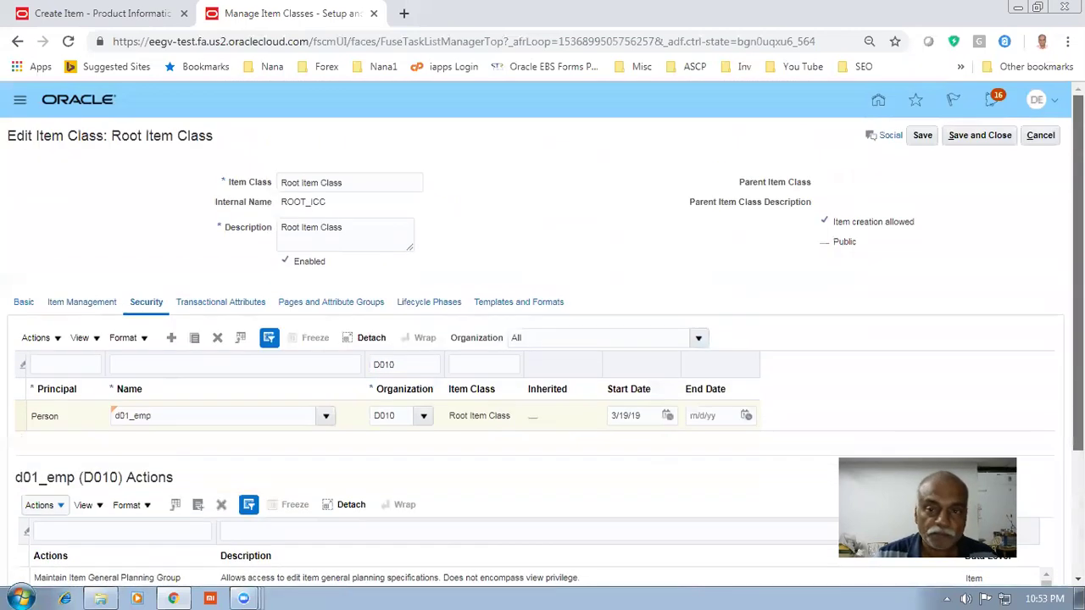
{"action": "left_click", "coordinate": [992, 142]}
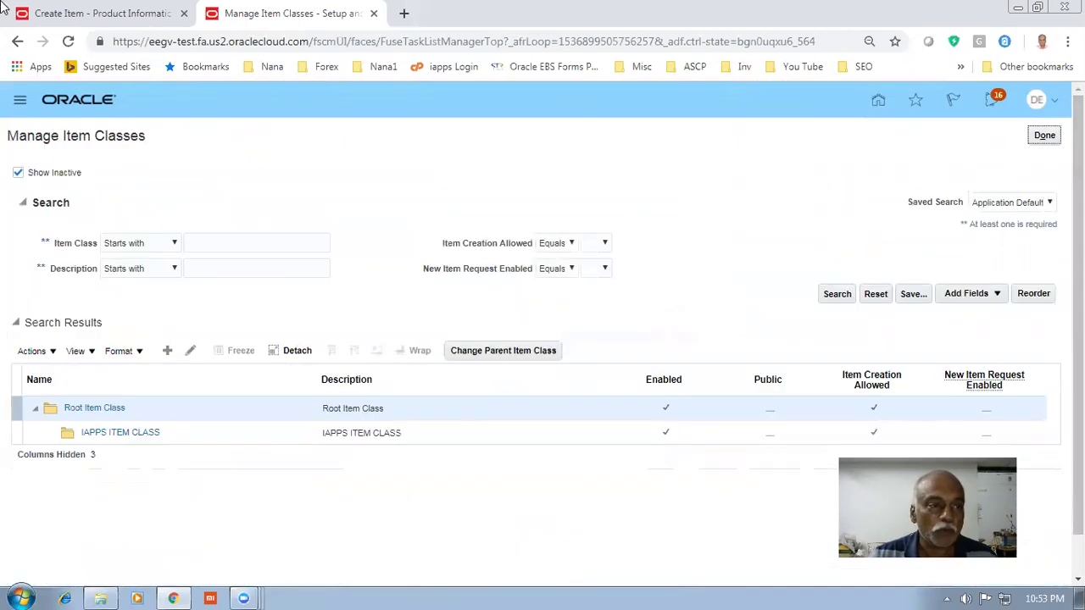
Return to the Create Item page and cancel the unsaved item, discarding its changes
{"action": "left_click", "coordinate": [91, 11]}
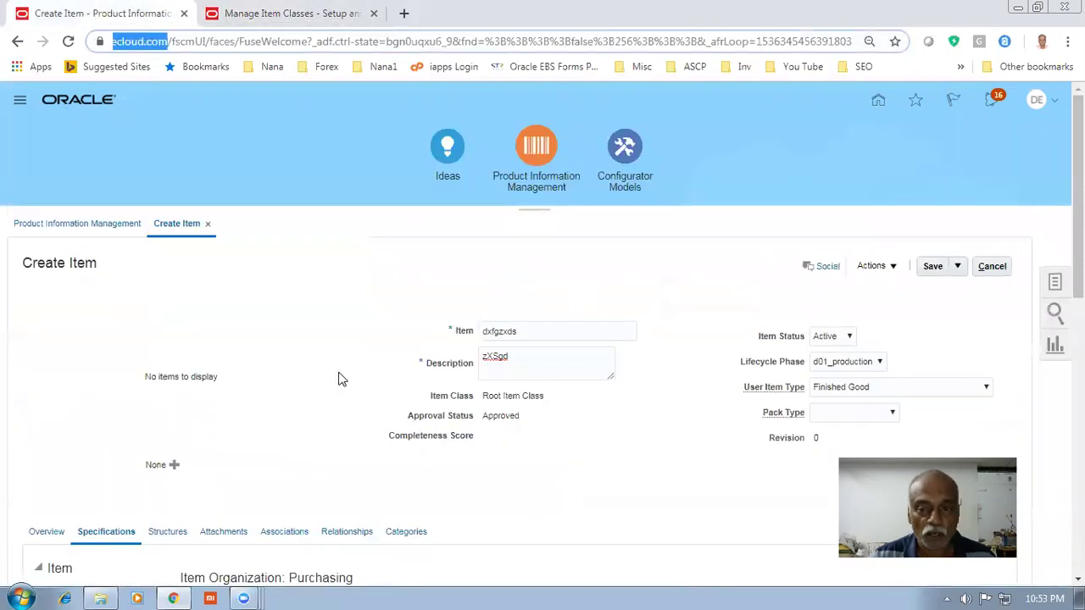
{"action": "left_click", "coordinate": [1005, 266]}
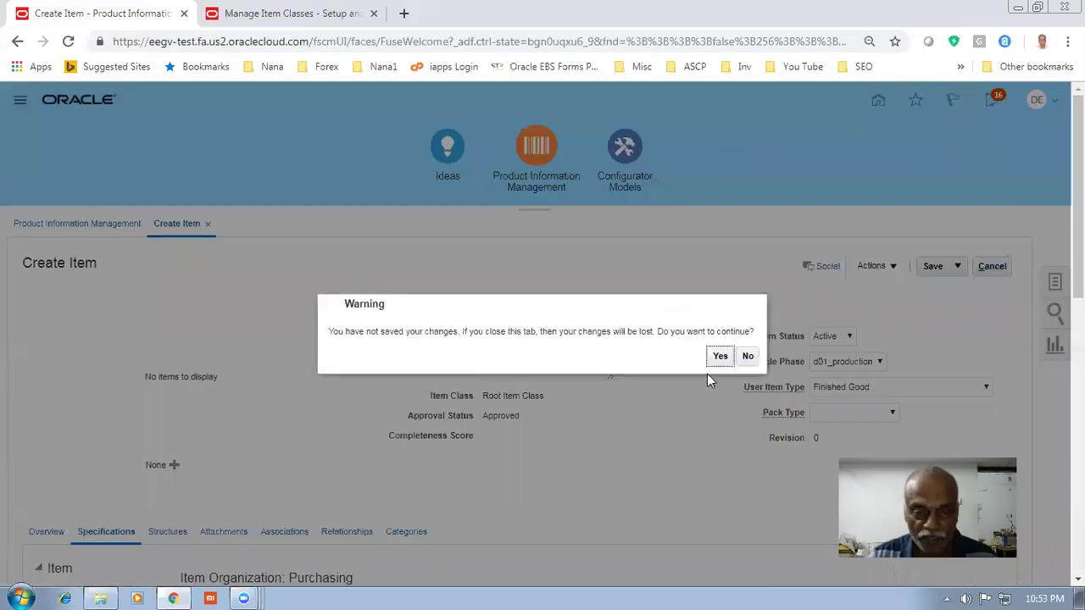
{"action": "left_click", "coordinate": [720, 356]}
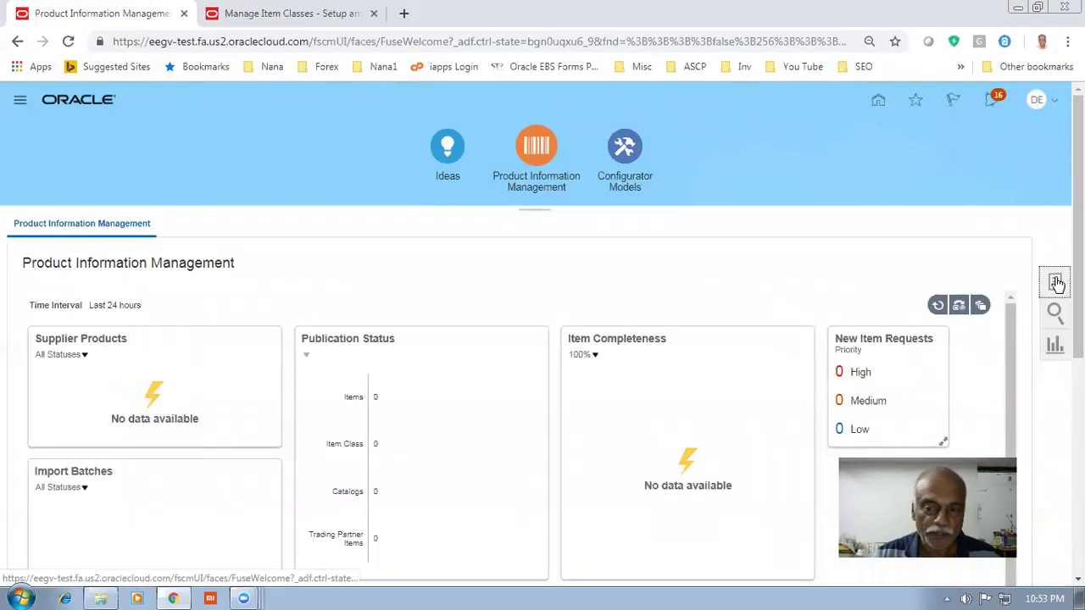
Start creating one new item in organization D010 with the Root Item Class, keeping the D01 fin goods template
{"action": "left_click", "coordinate": [1056, 284]}
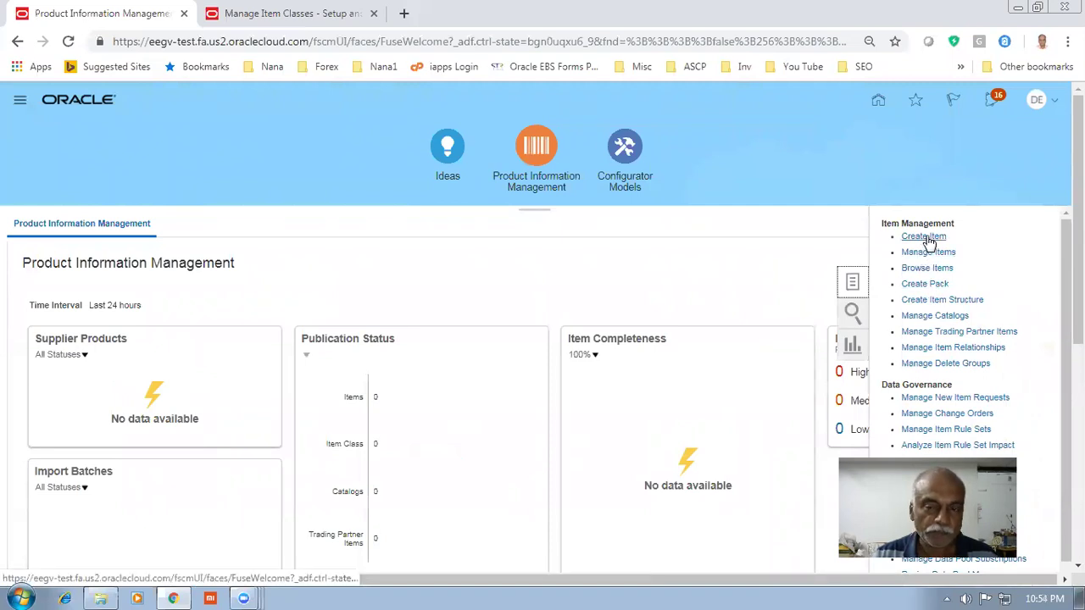
{"action": "left_click", "coordinate": [923, 236]}
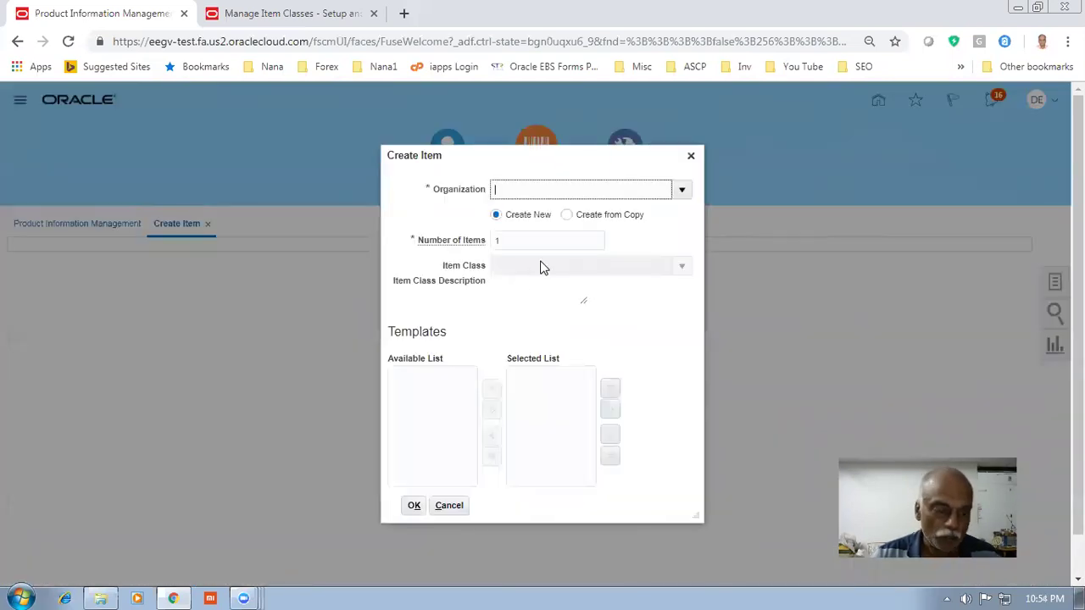
{"action": "type", "text": "D01"}
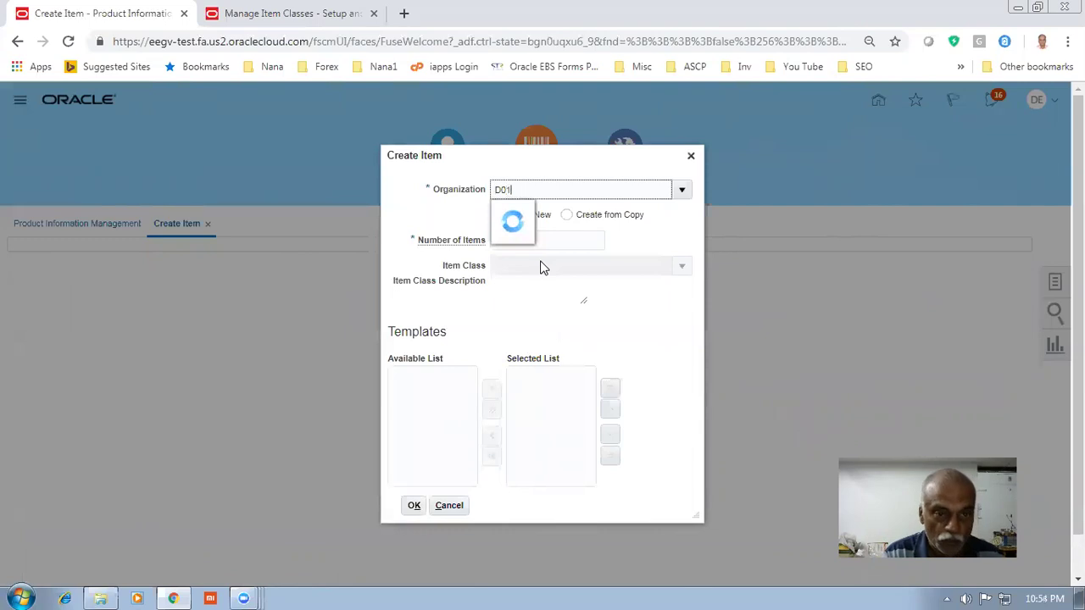
{"action": "left_click", "coordinate": [529, 214]}
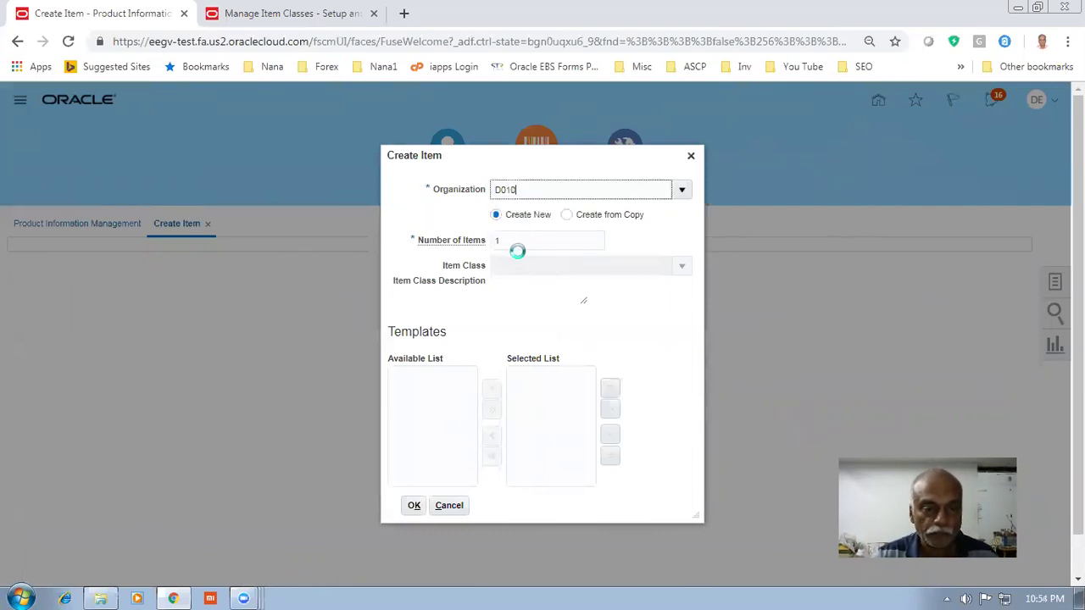
{"action": "left_click", "coordinate": [515, 264]}
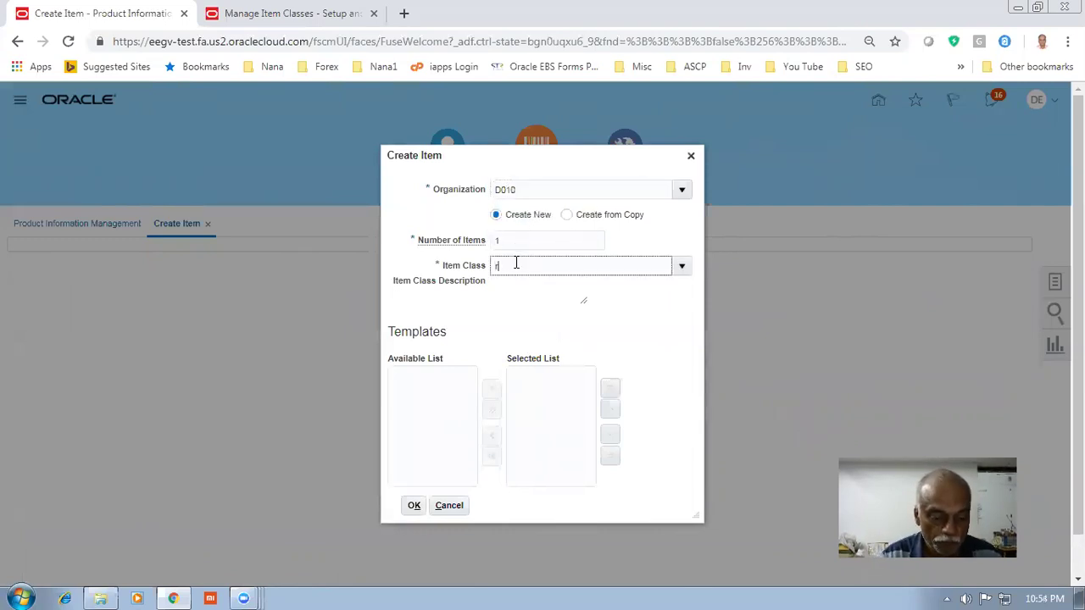
{"action": "left_click", "coordinate": [525, 289]}
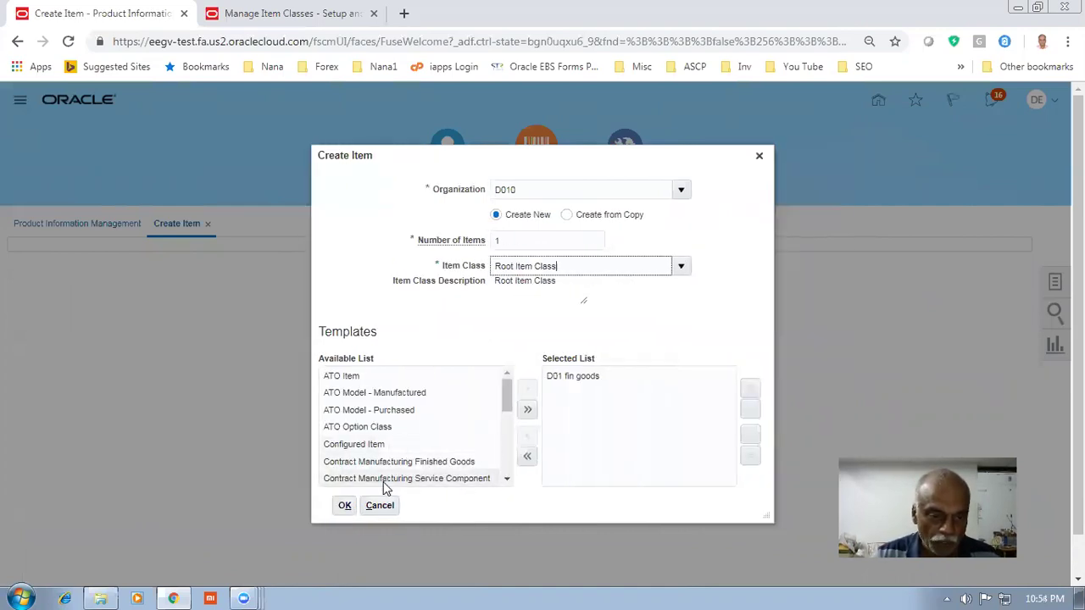
{"action": "left_click", "coordinate": [345, 505]}
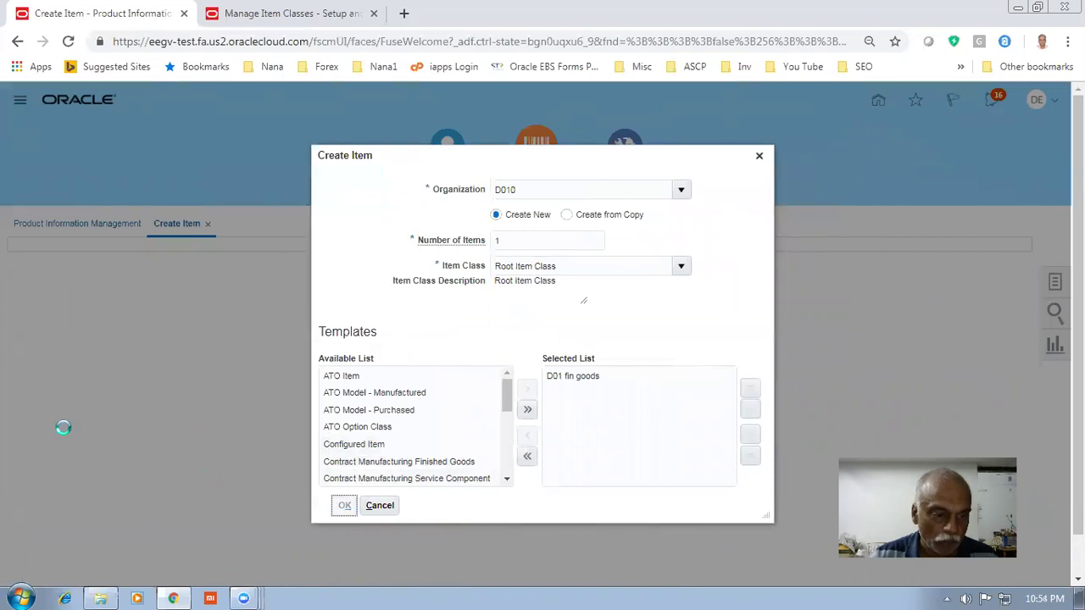
Examine the new item's Manufacturing and Purchasing specifications to check which attribute fields can be edited
{"action": "scroll", "coordinate": [85, 438], "scroll_direction": "down", "scroll_amount": 2}
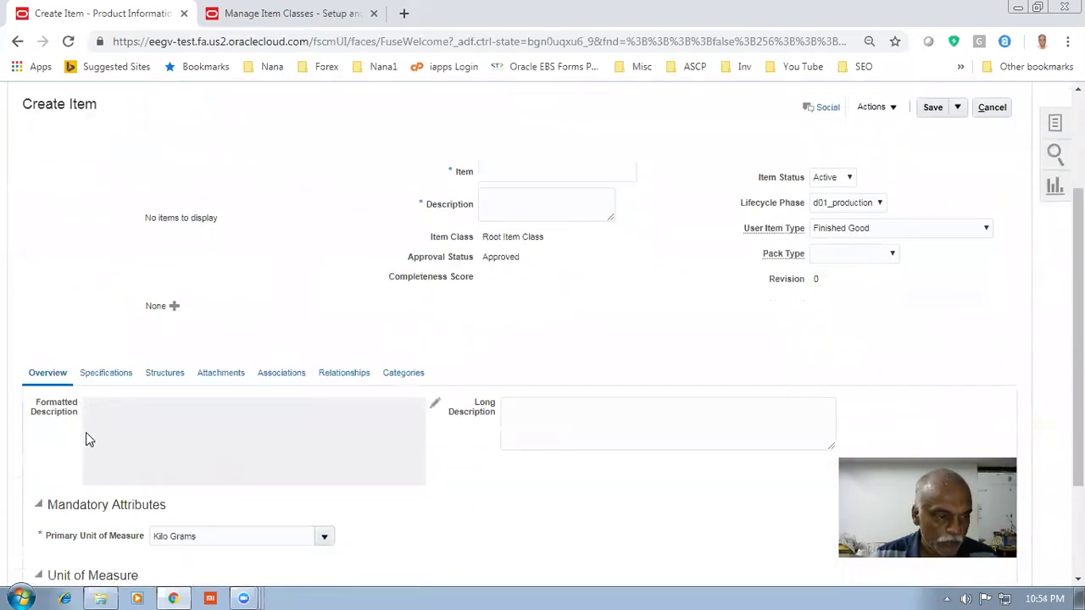
{"action": "left_click", "coordinate": [107, 375]}
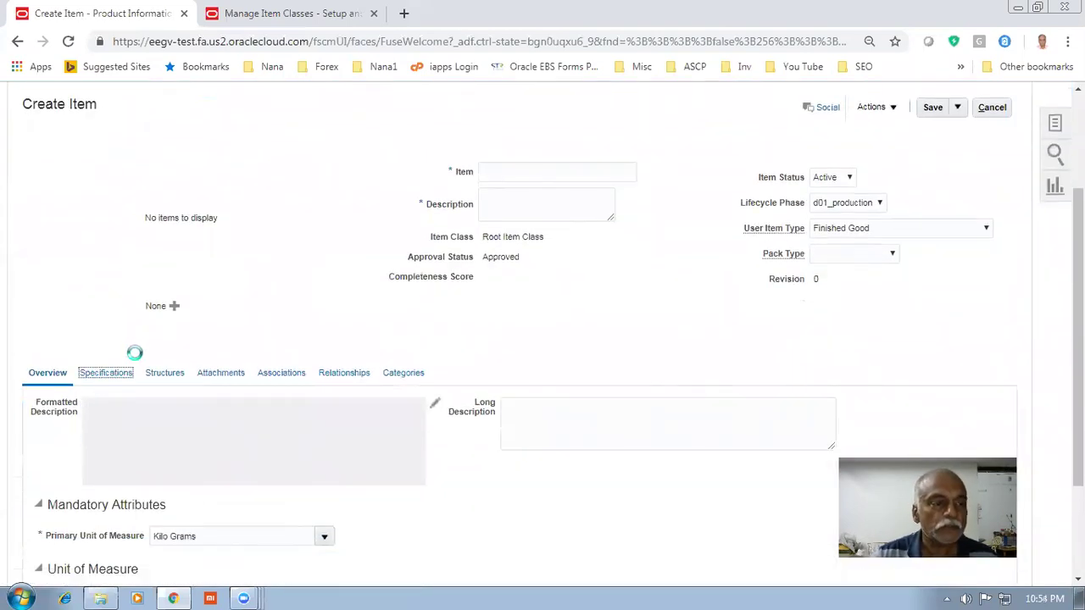
{"action": "scroll", "coordinate": [139, 360], "scroll_direction": "down", "scroll_amount": 4}
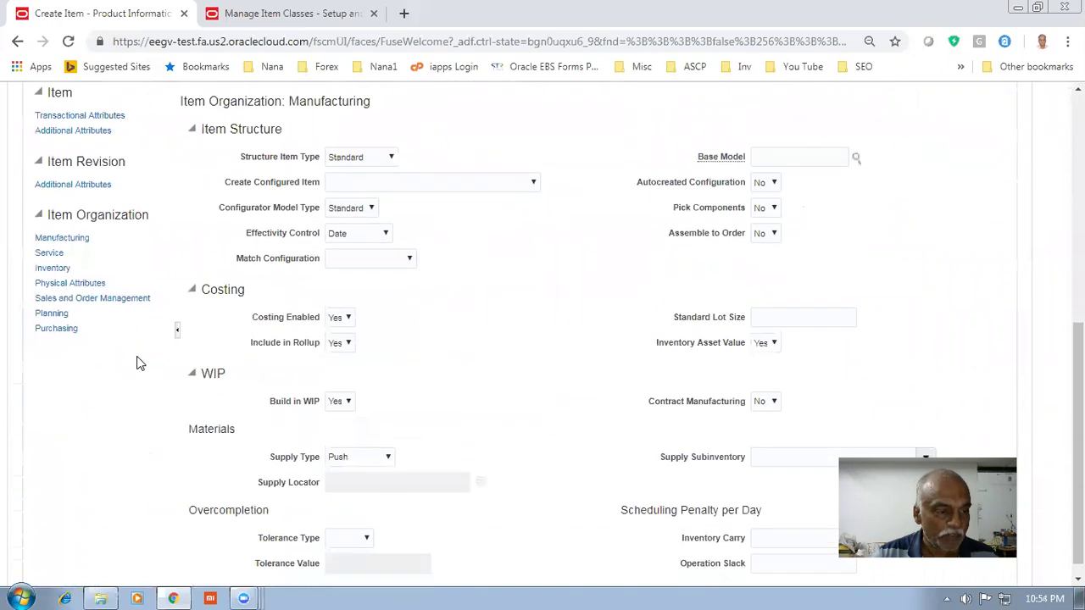
{"action": "left_click", "coordinate": [58, 329]}
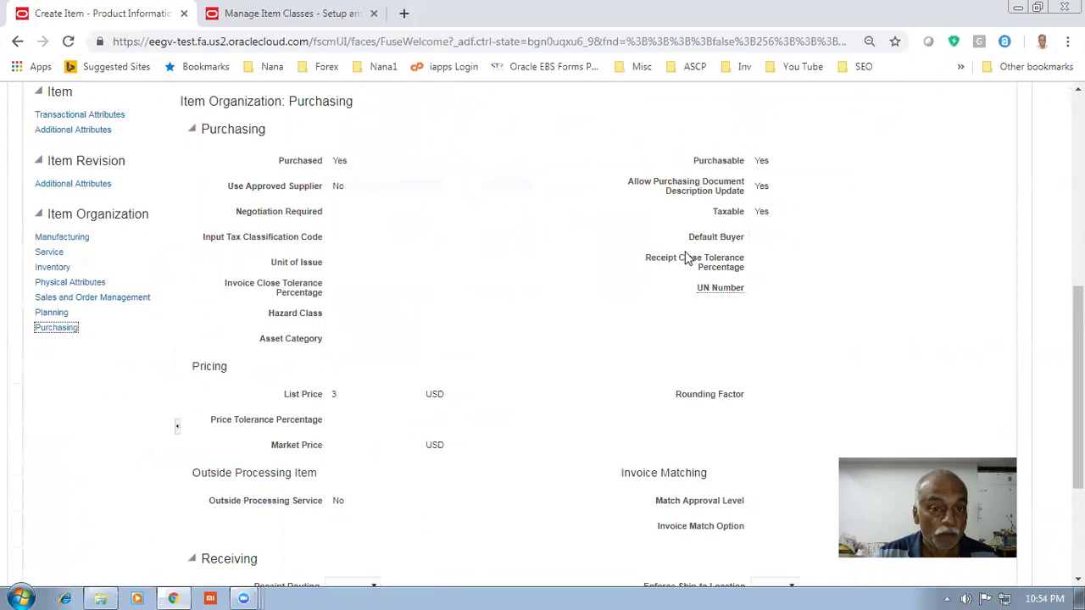
{"action": "left_click", "coordinate": [339, 186]}
{"action": "left_click", "coordinate": [68, 240]}
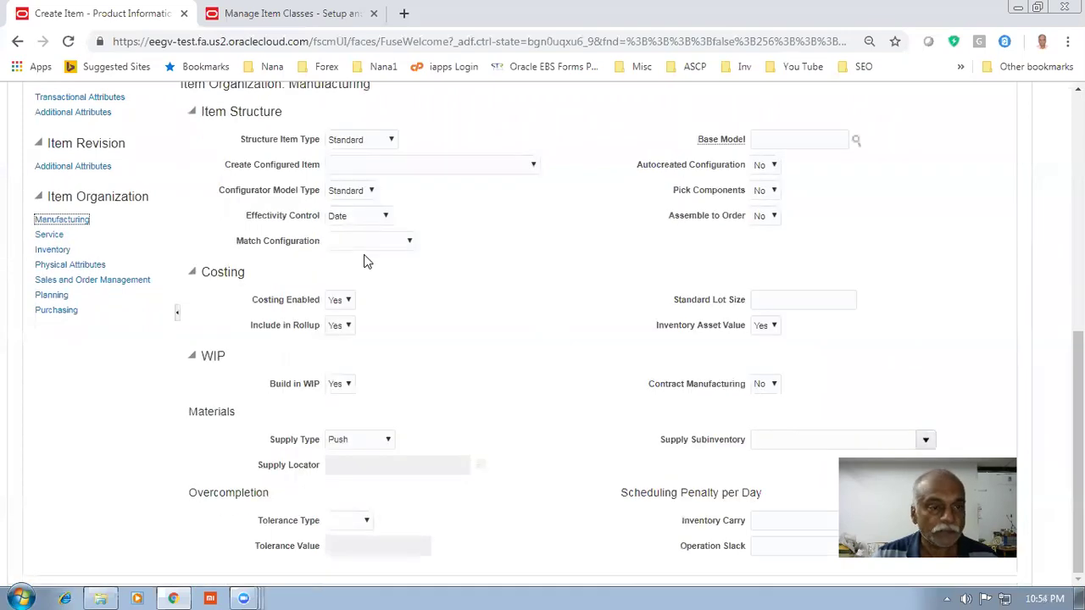
{"action": "left_click", "coordinate": [59, 313]}
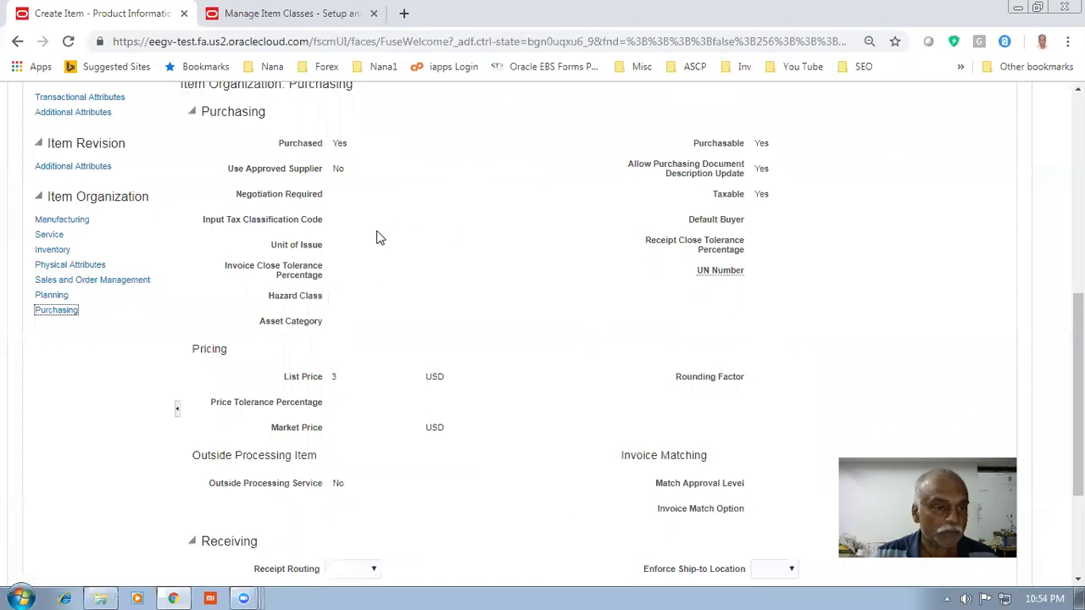
{"action": "scroll", "coordinate": [672, 254], "scroll_direction": "up", "scroll_amount": 1}
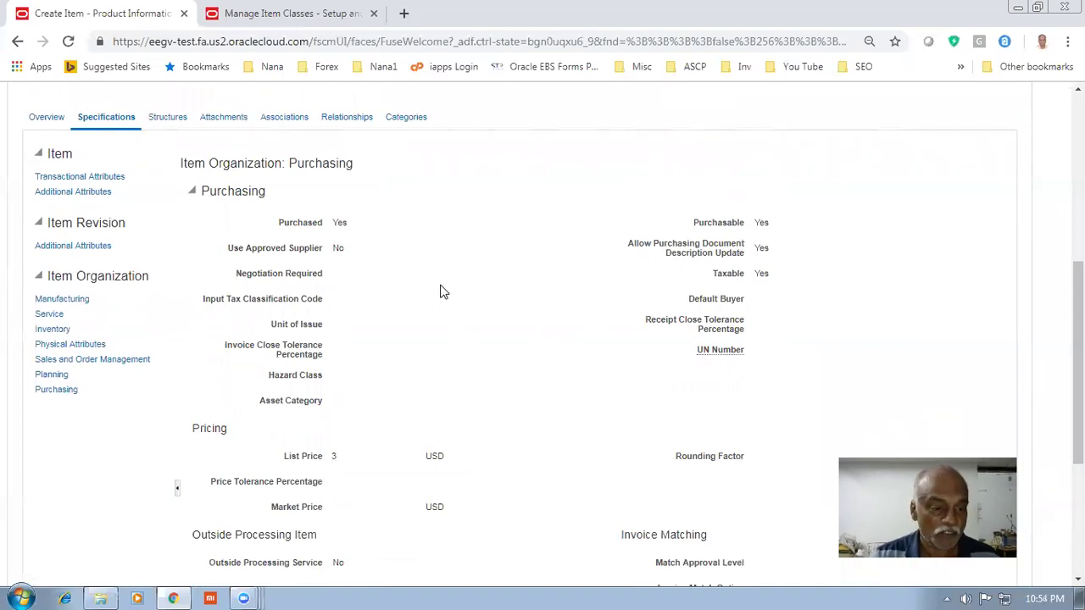
{"action": "scroll", "coordinate": [398, 312], "scroll_direction": "down", "scroll_amount": 3}
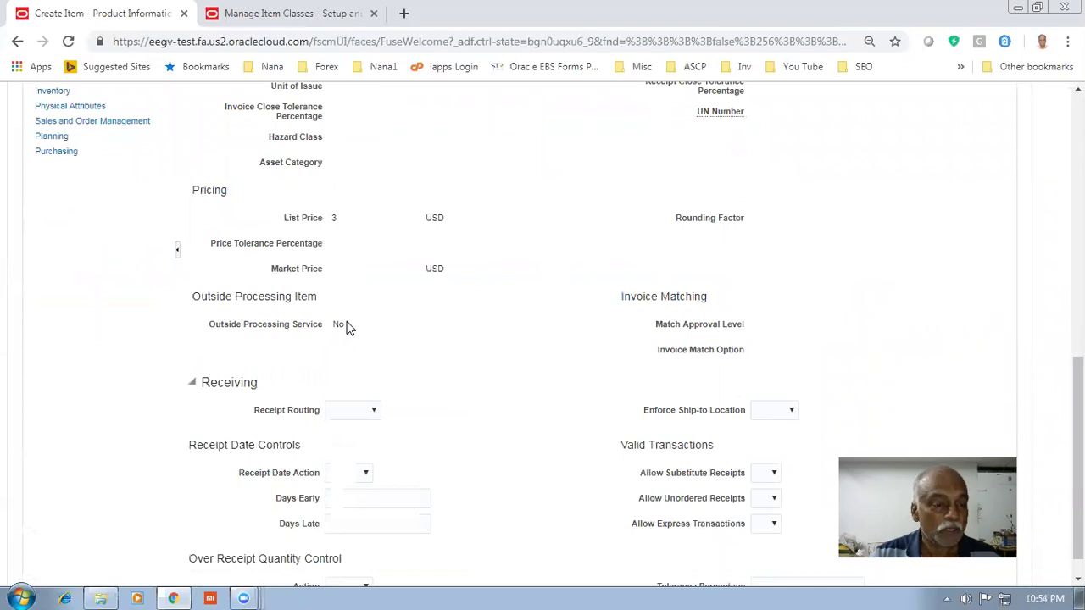
Open the Root Item Class security settings for editing in Manage Item Classes and add a new security record
{"action": "left_click", "coordinate": [314, 13]}
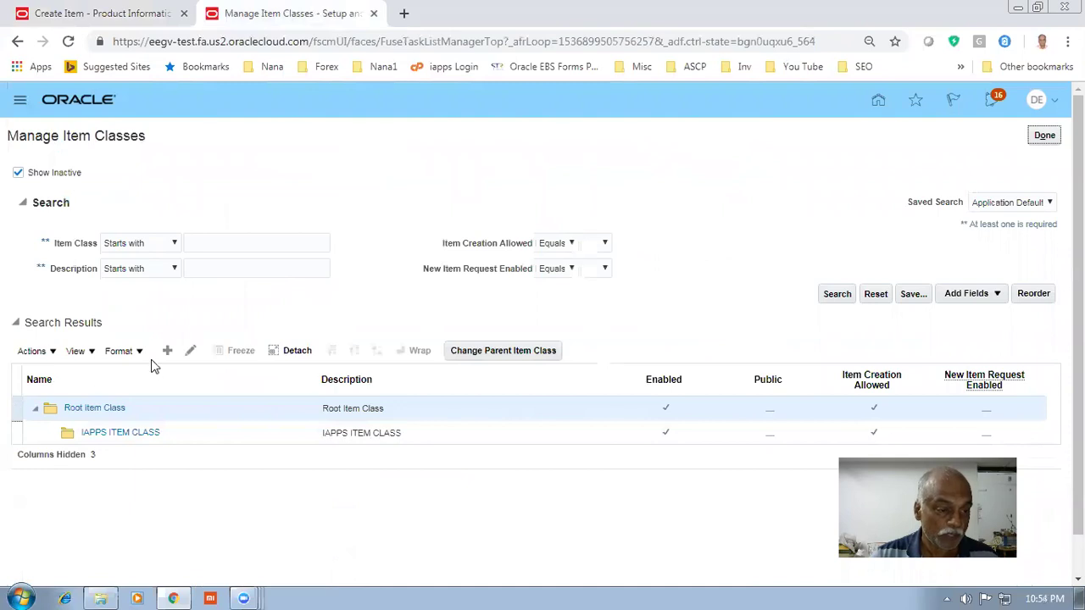
{"action": "left_click", "coordinate": [190, 351]}
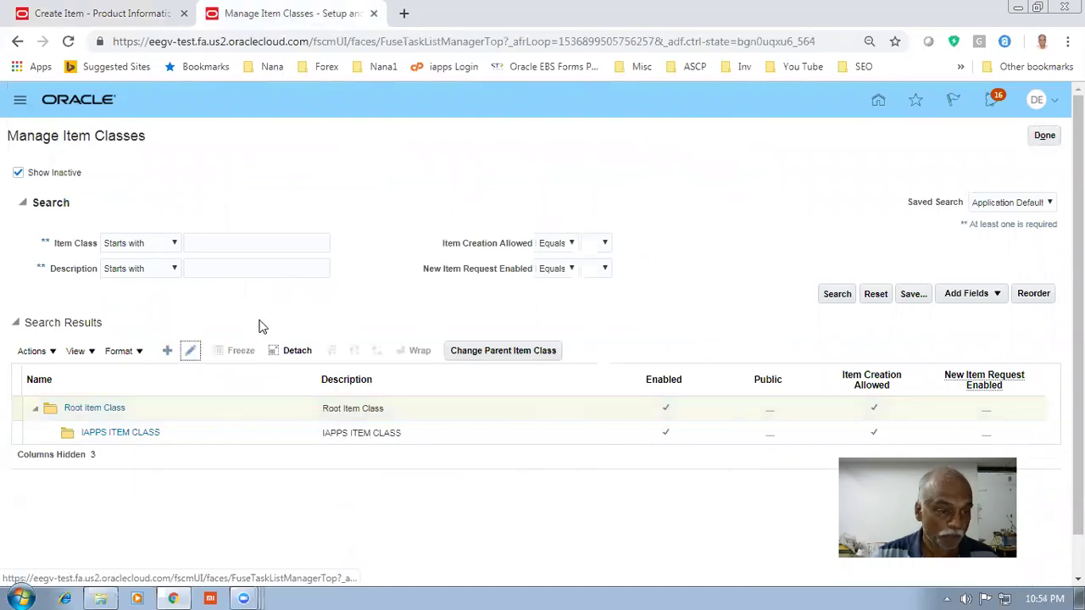
{"action": "scroll", "coordinate": [300, 378], "scroll_direction": "down", "scroll_amount": 2}
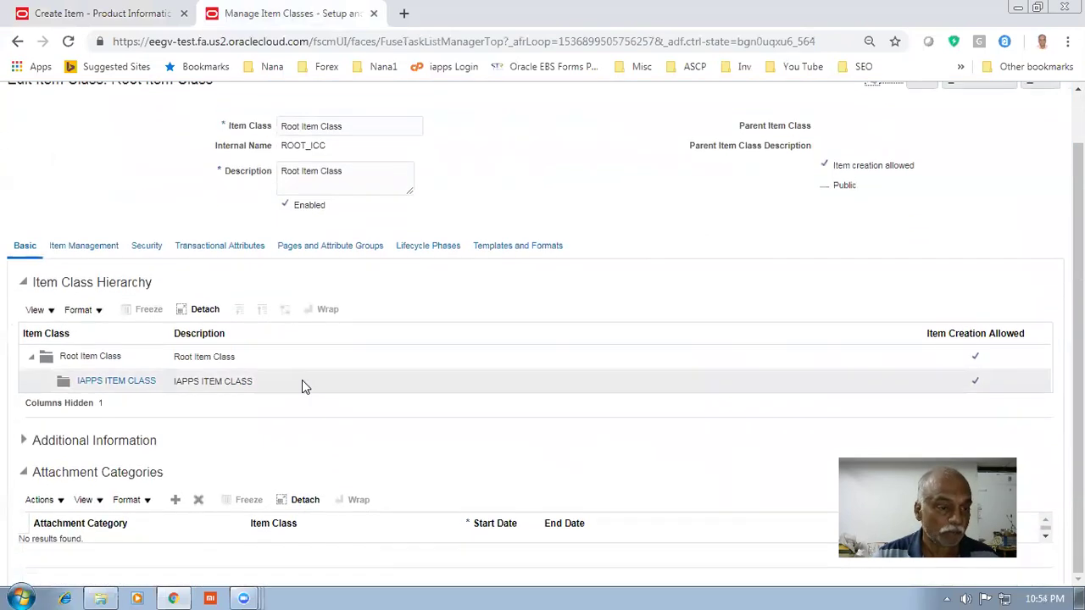
{"action": "left_click", "coordinate": [145, 246]}
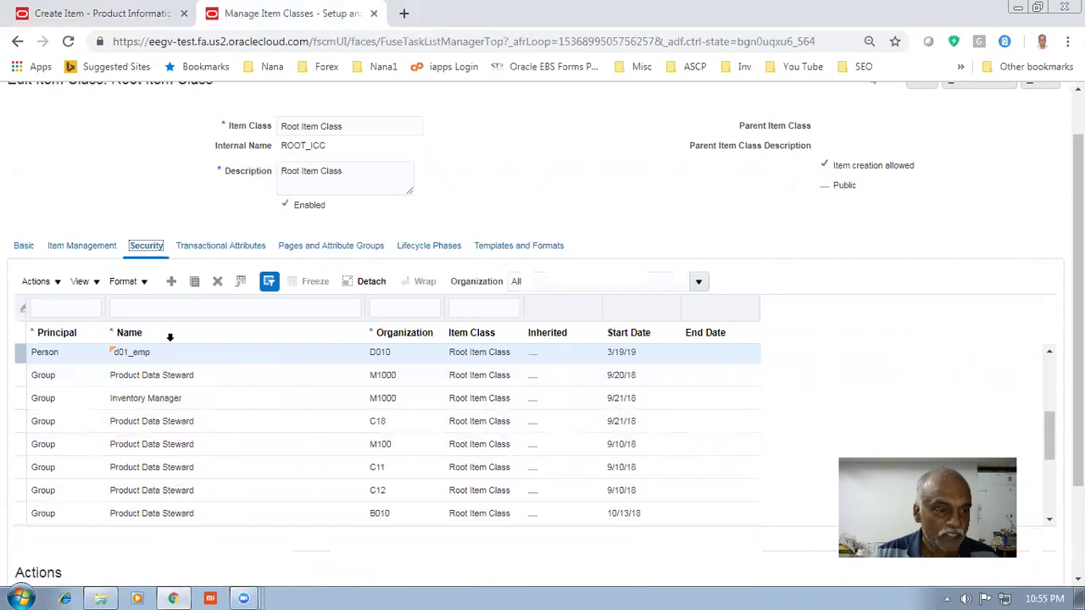
{"action": "left_click", "coordinate": [172, 282]}
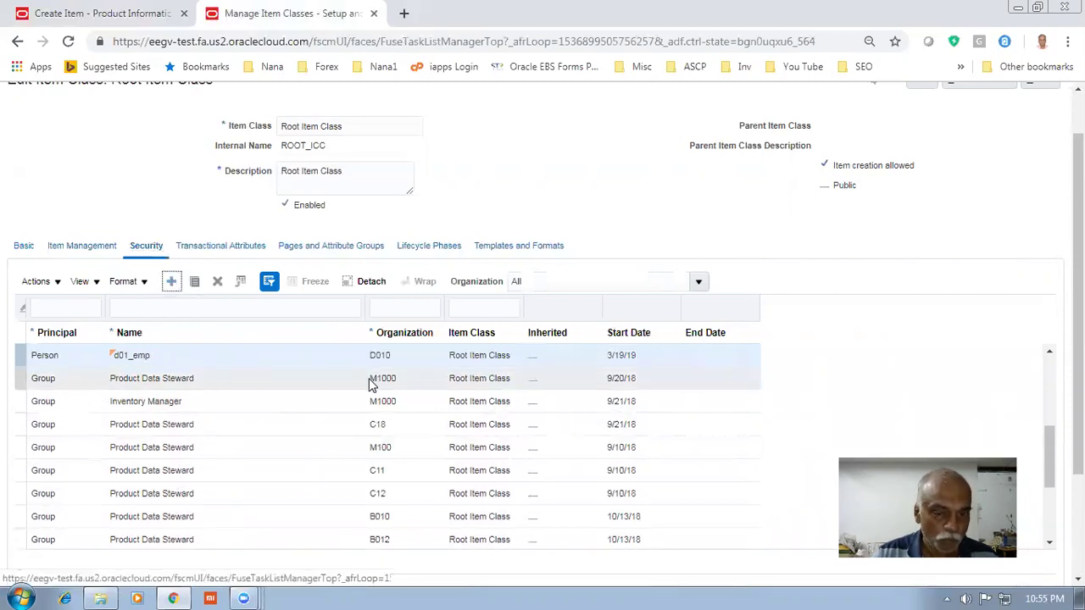
{"action": "left_click_drag", "start_coordinate": [1052, 458], "coordinate": [1052, 388]}
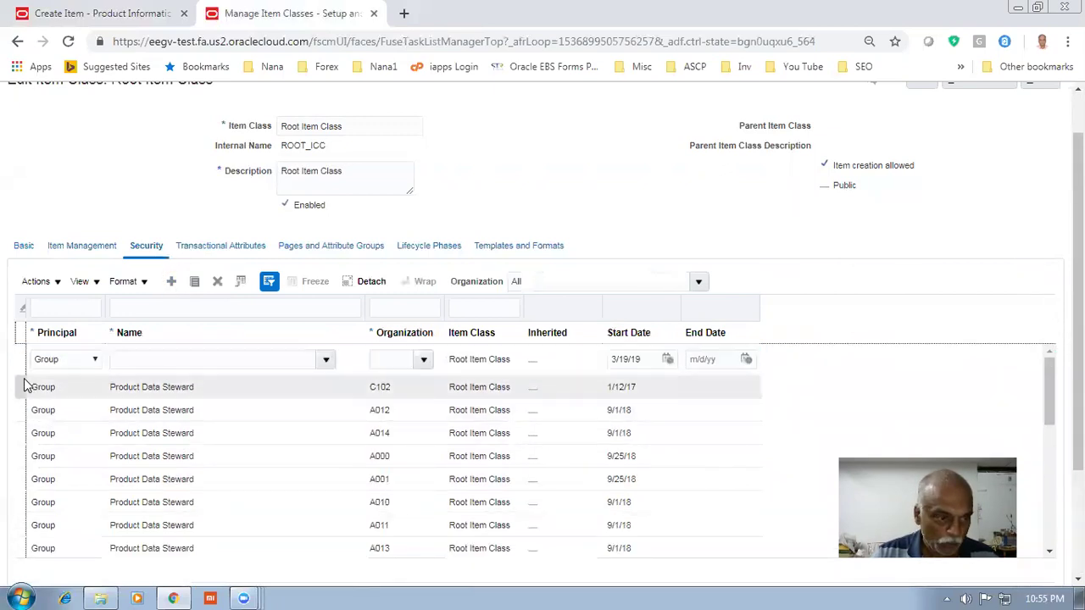
Set the new Group record's name to Product Data Steward, choosing the role whose code begins with ORA_EGI_PRODUCT_DATA
{"action": "left_click", "coordinate": [125, 361]}
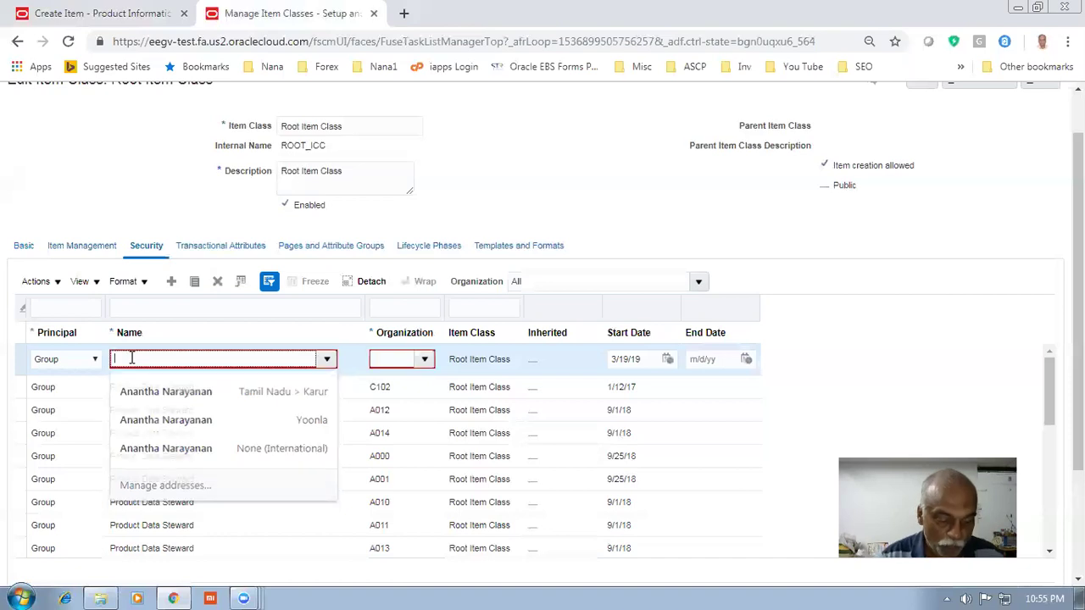
{"action": "scroll", "coordinate": [132, 357], "scroll_direction": "down", "scroll_amount": 2}
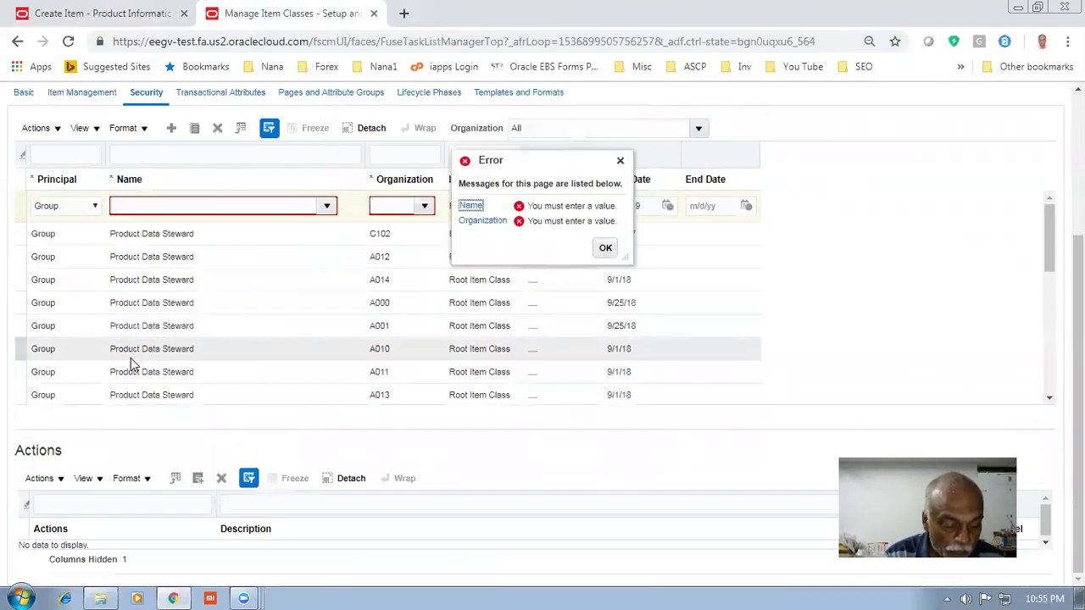
{"action": "left_click", "coordinate": [217, 205]}
{"action": "type", "text": "product"}
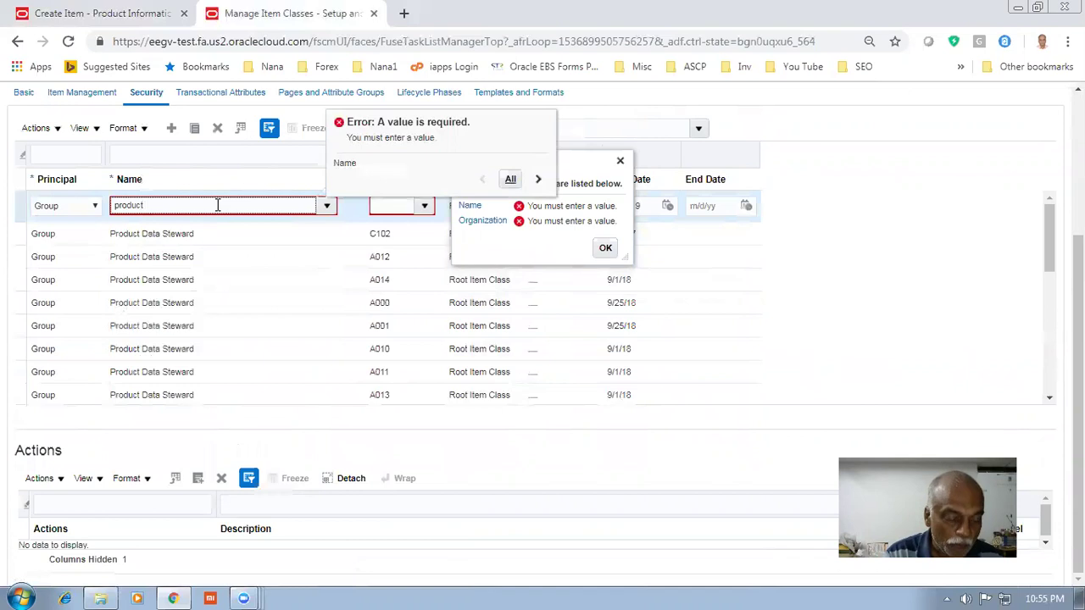
{"action": "type", "text": " Data Steward"}
{"action": "key", "text": "Tab"}
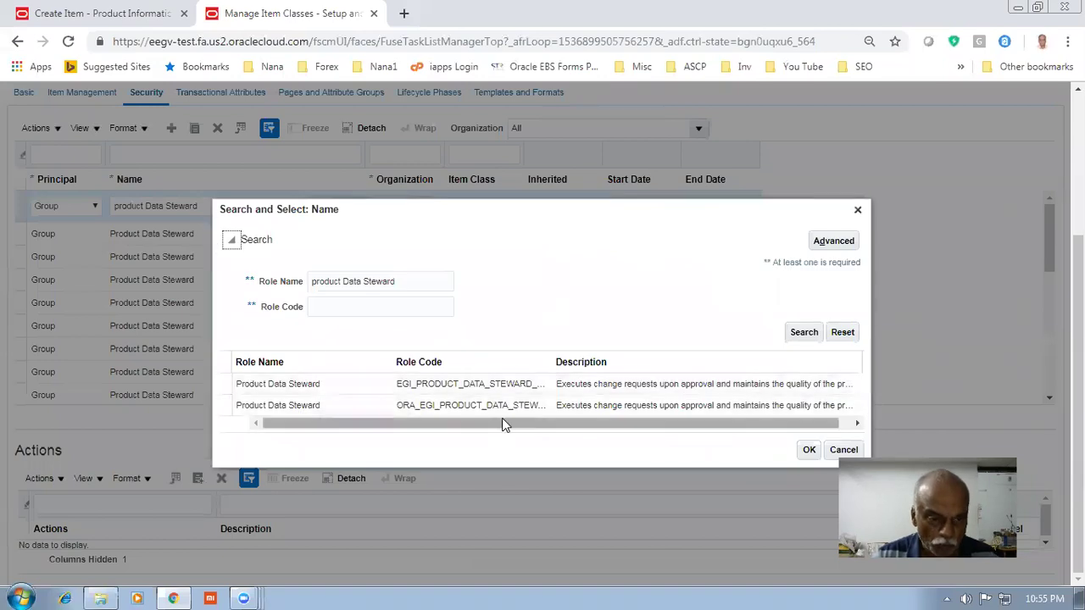
{"action": "left_click", "coordinate": [499, 407]}
{"action": "left_click", "coordinate": [806, 451]}
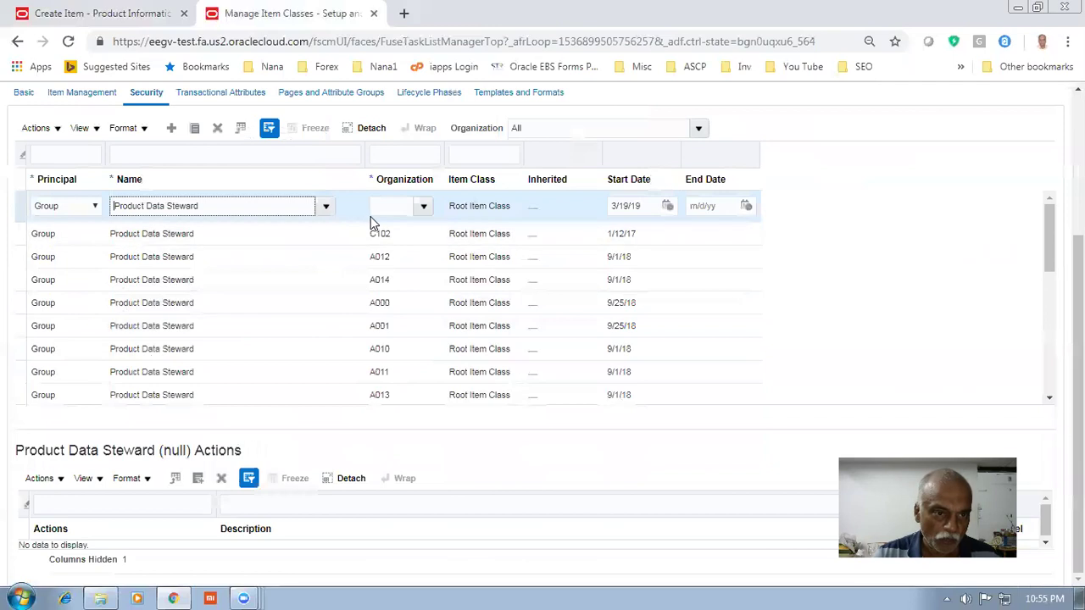
Assign the new Product Data Steward record to organization D010, and save and close the item class
{"action": "left_click", "coordinate": [373, 206]}
{"action": "type", "text": "D010"}
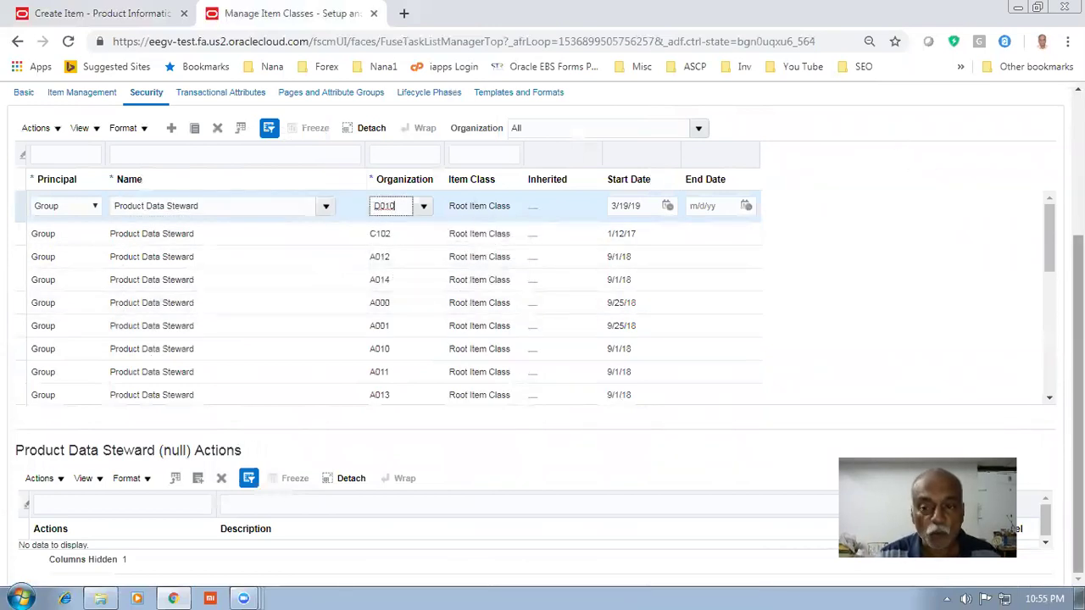
{"action": "scroll", "coordinate": [543, 339], "scroll_direction": "up", "scroll_amount": 5}
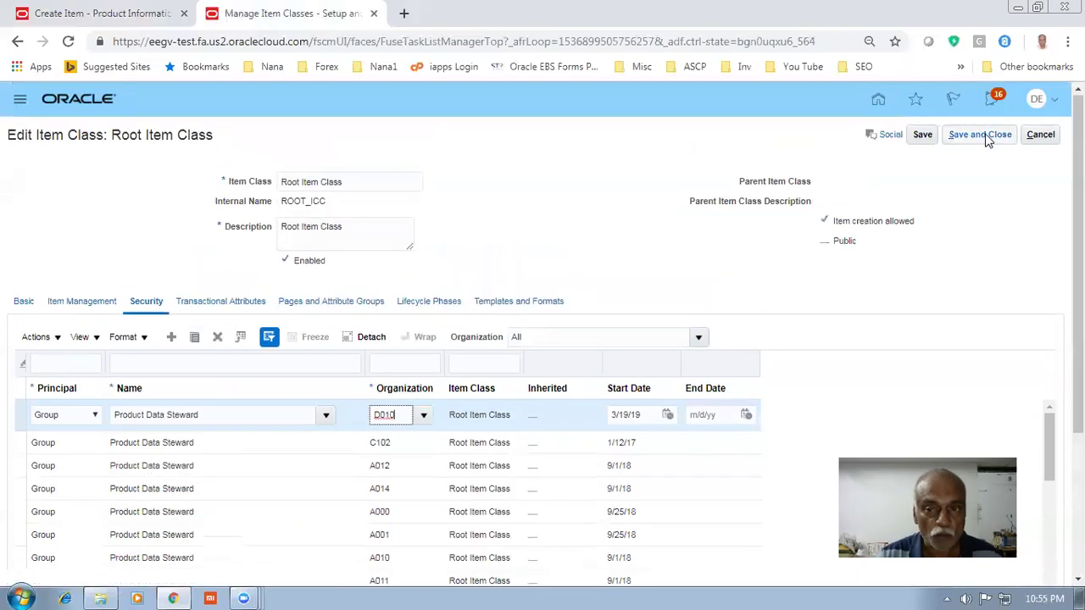
{"action": "left_click", "coordinate": [986, 137]}
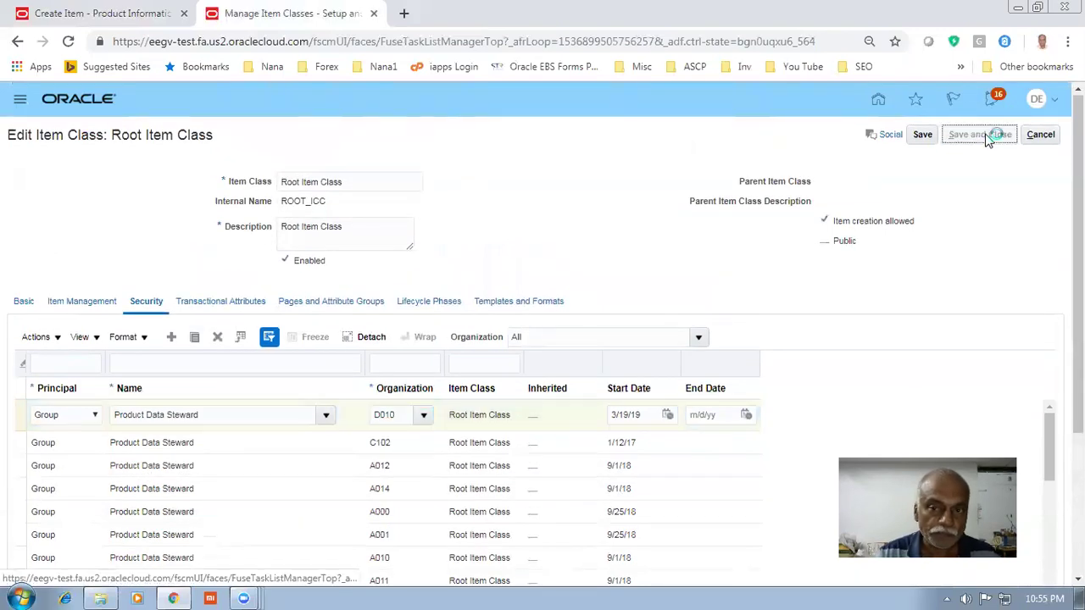
Reopen the Root Item Class security settings for editing, filter the list by organization D010 and select the d01_emp record
{"action": "left_click", "coordinate": [17, 407]}
{"action": "left_click", "coordinate": [192, 355]}
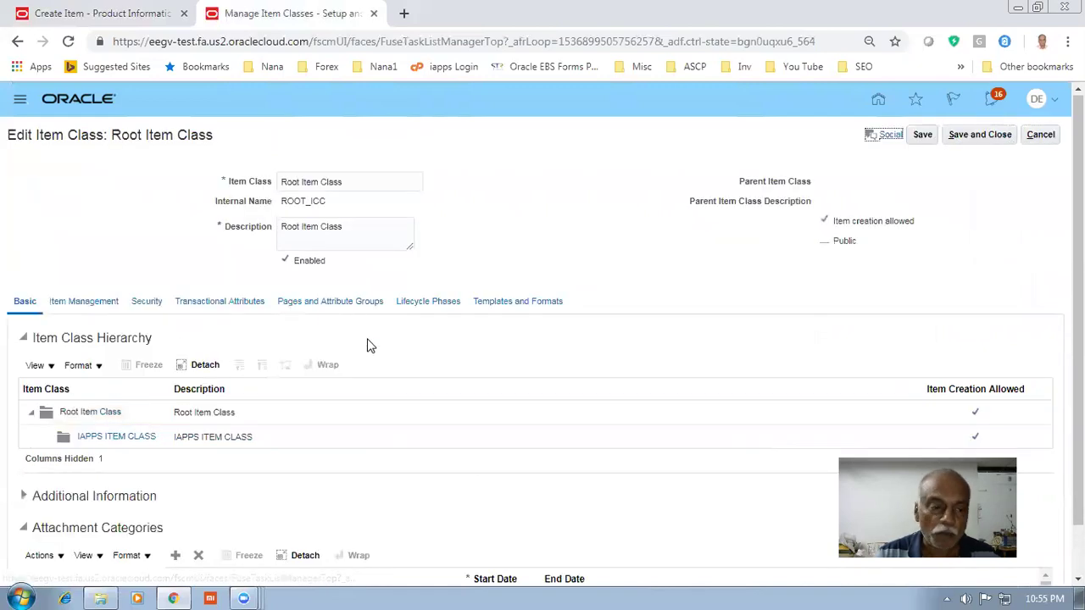
{"action": "left_click", "coordinate": [145, 303]}
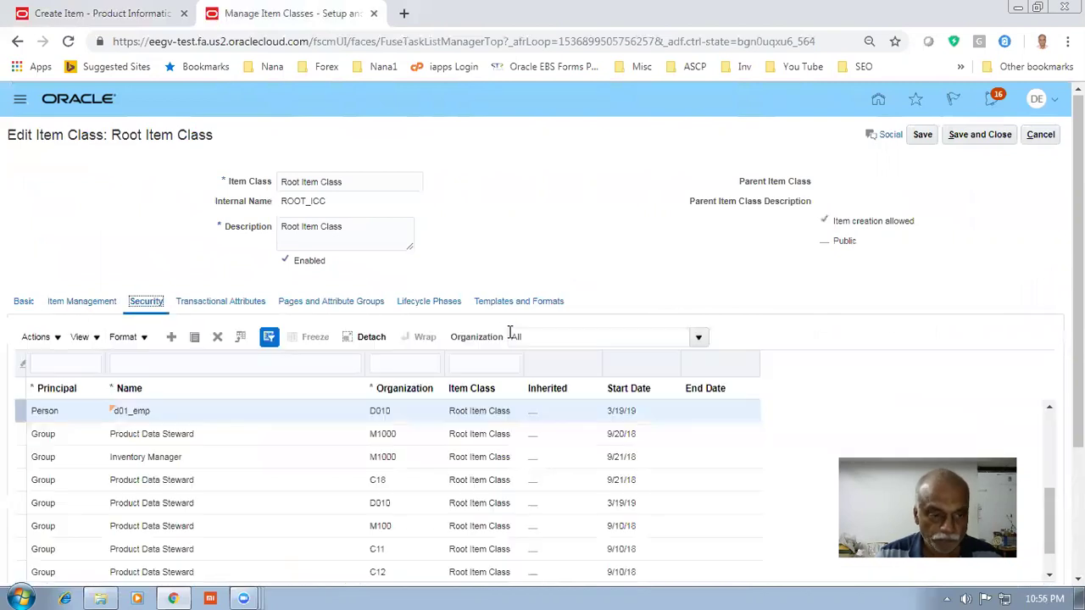
{"action": "left_click", "coordinate": [395, 362]}
{"action": "type", "text": "D010"}
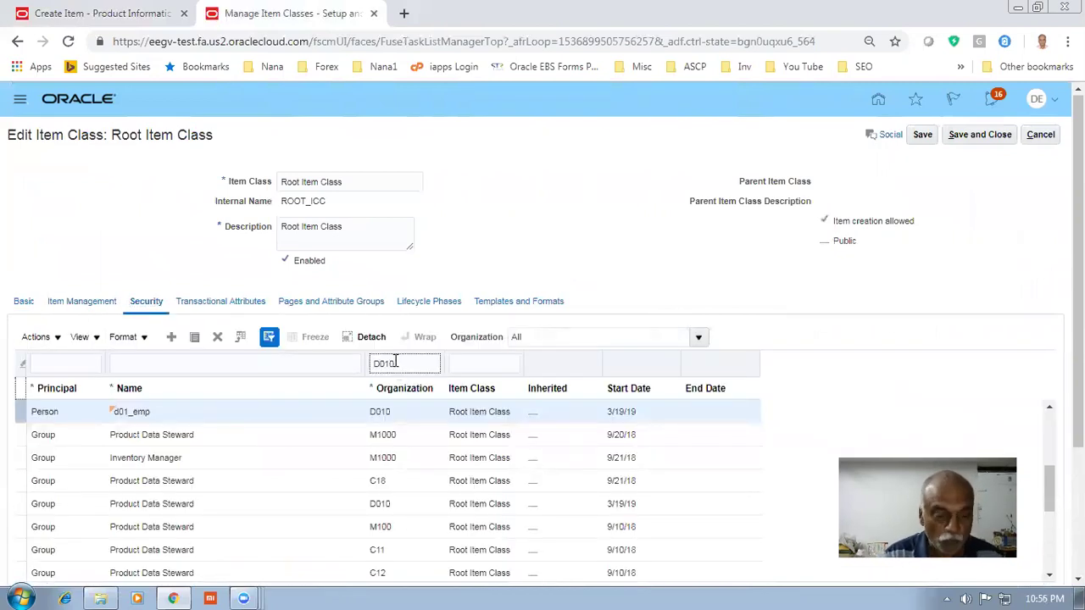
{"action": "key", "text": "Return"}
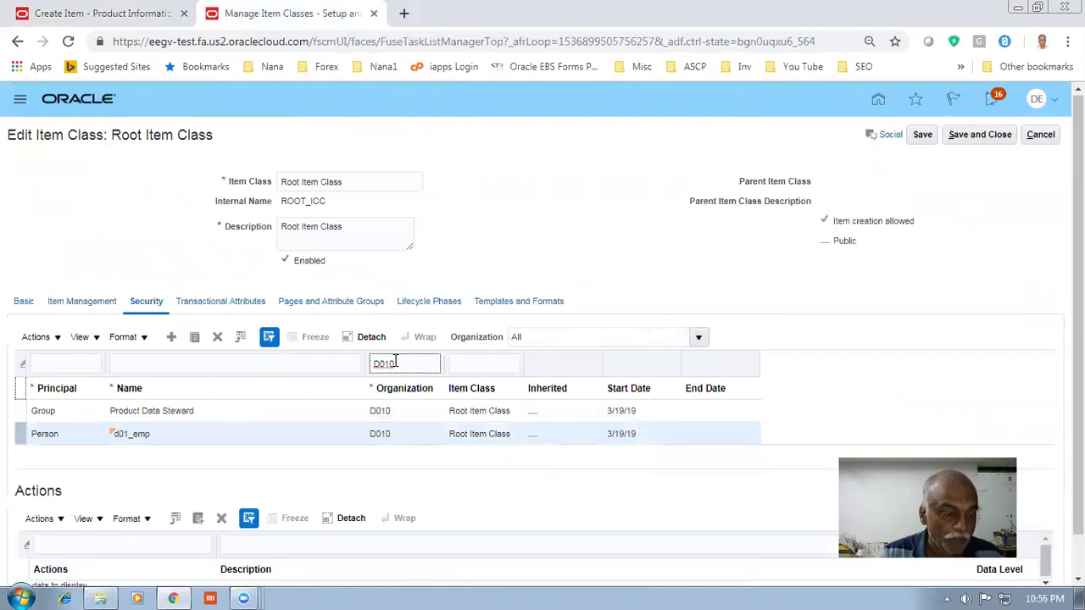
{"action": "left_click", "coordinate": [66, 419]}
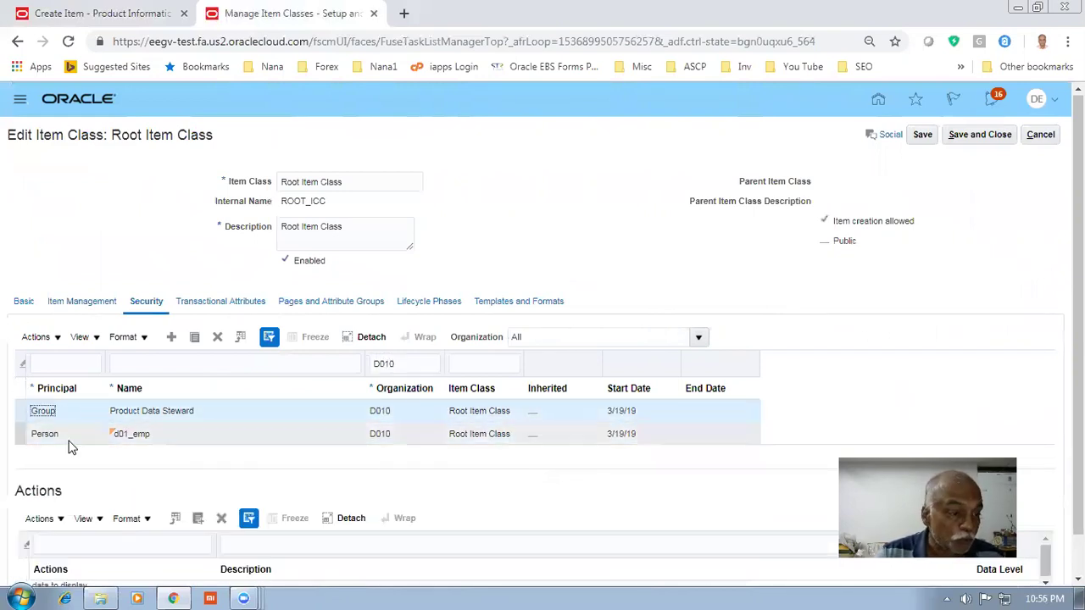
{"action": "left_click", "coordinate": [71, 447]}
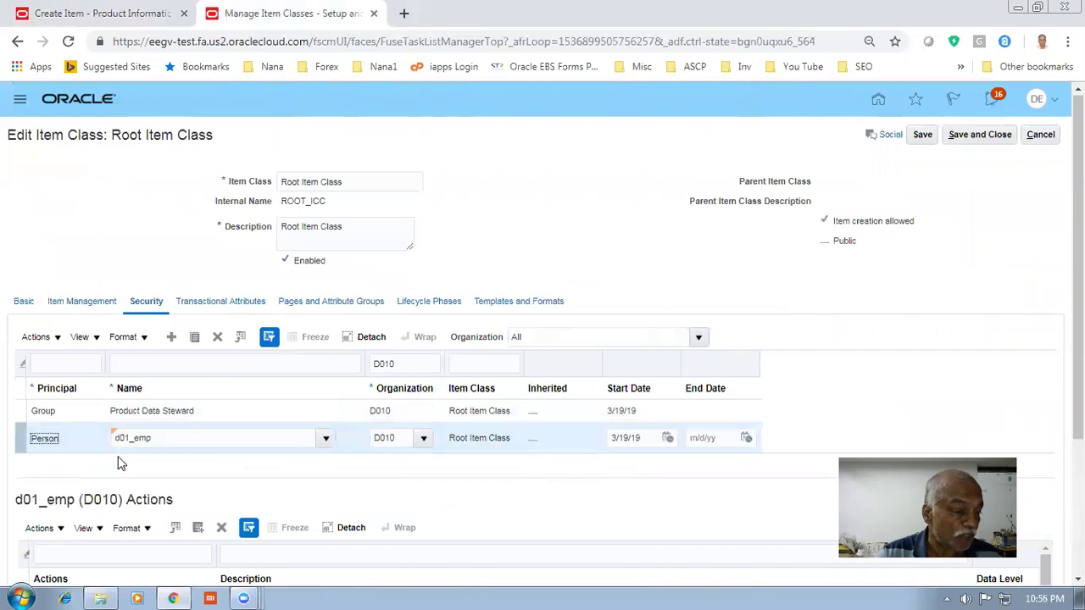
Add all available actions to the D010 Product Data Steward group record, and save and close the Root Item Class
{"action": "left_click", "coordinate": [38, 415]}
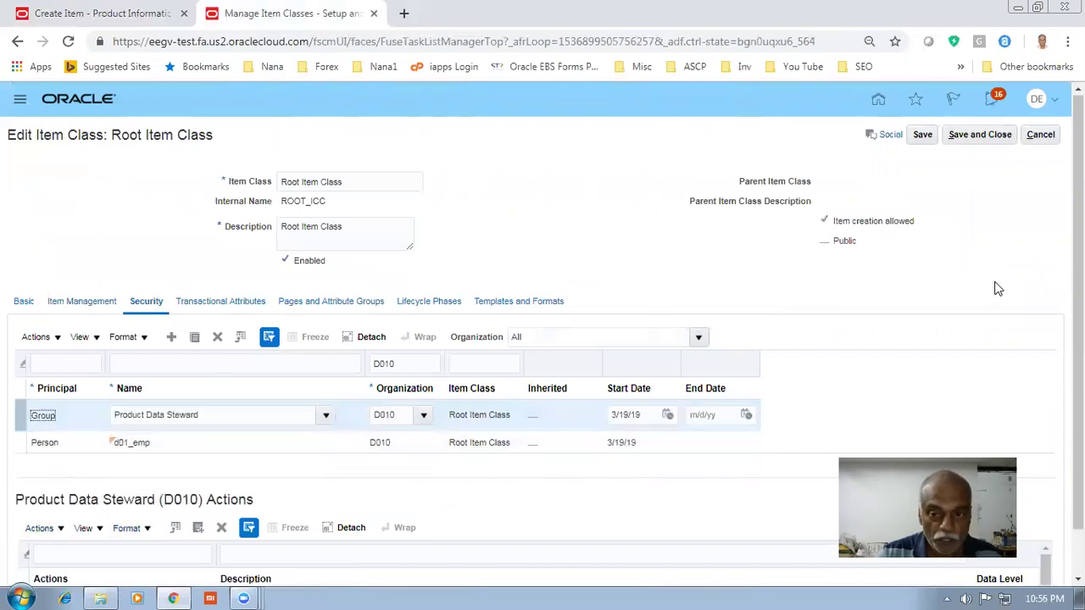
{"action": "scroll", "coordinate": [993, 286], "scroll_direction": "down", "scroll_amount": 1}
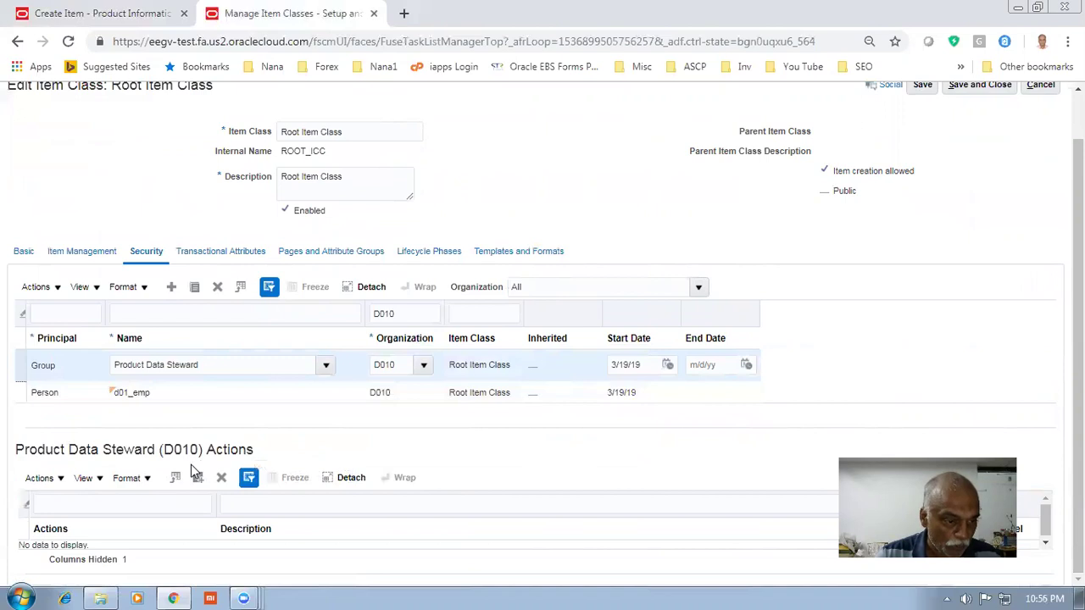
{"action": "left_click", "coordinate": [38, 479]}
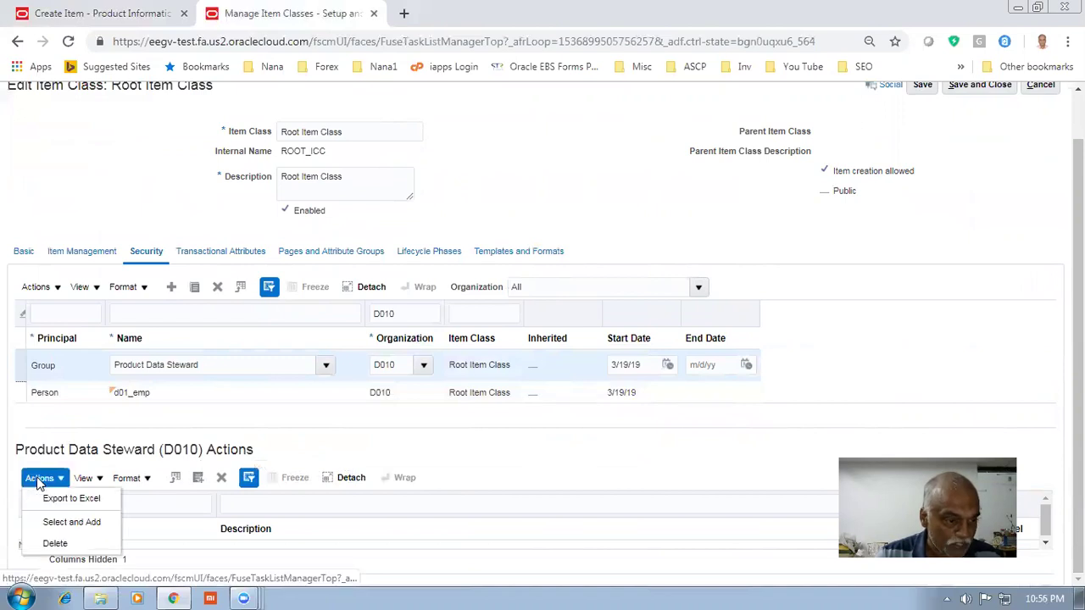
{"action": "left_click", "coordinate": [54, 522]}
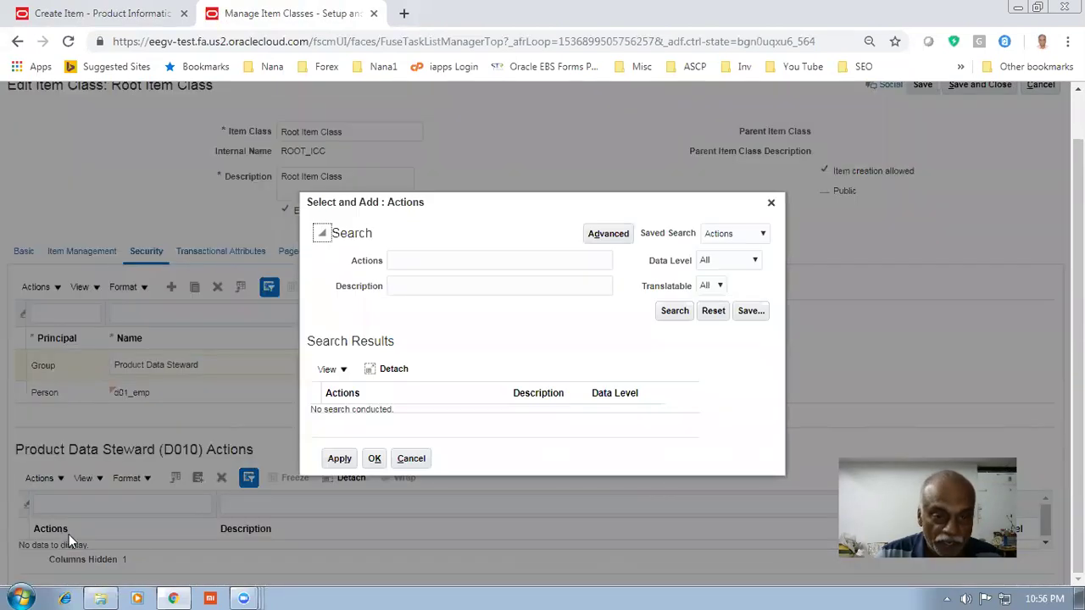
{"action": "left_click", "coordinate": [672, 311]}
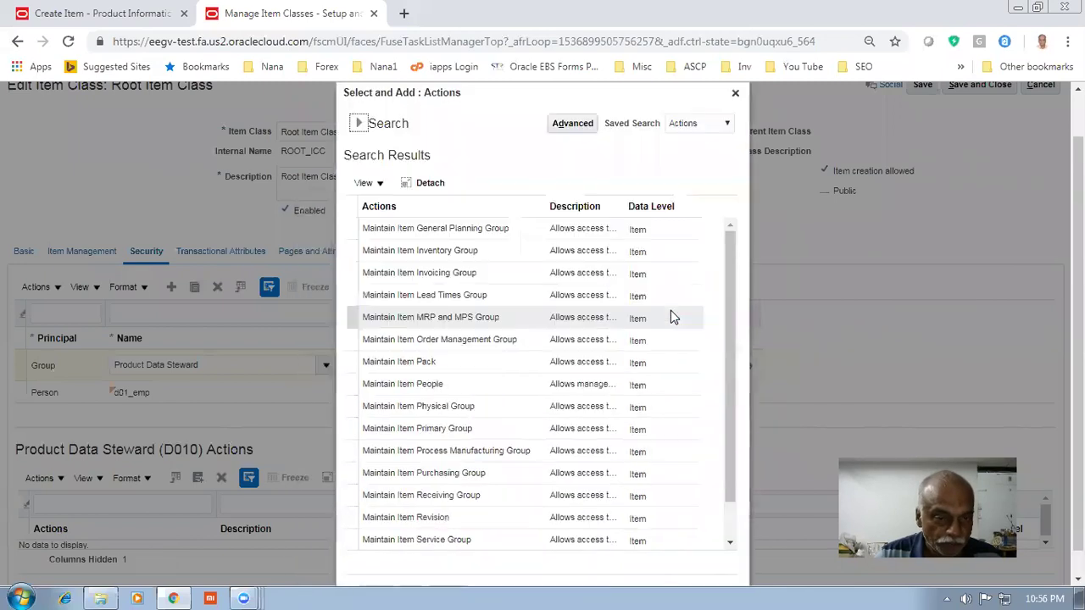
{"action": "left_click", "coordinate": [360, 215]}
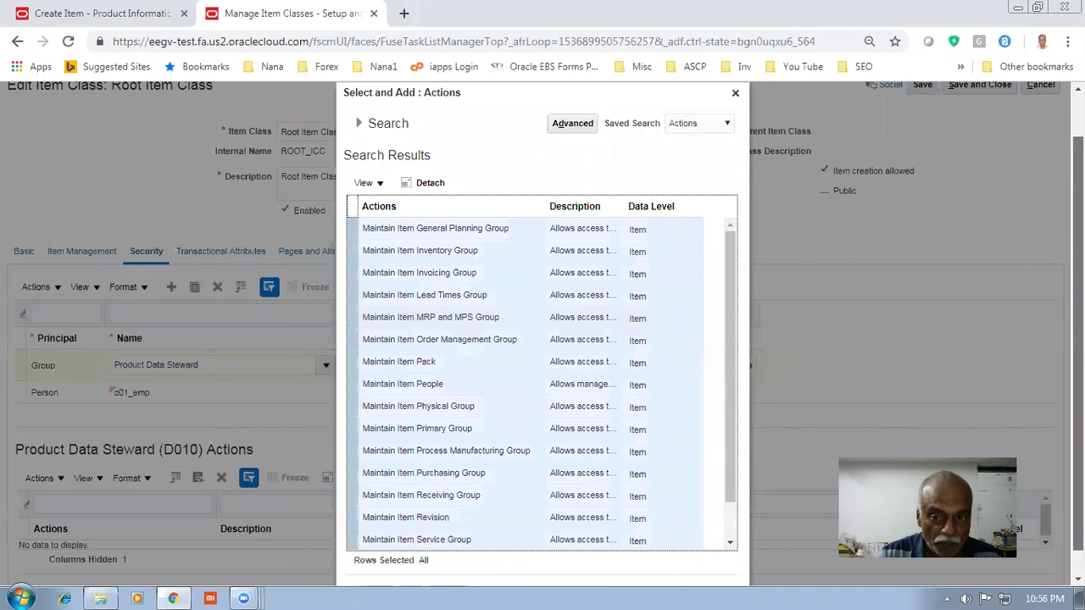
{"action": "scroll", "coordinate": [542, 339], "scroll_direction": "down", "scroll_amount": 1}
{"action": "left_click", "coordinate": [375, 568]}
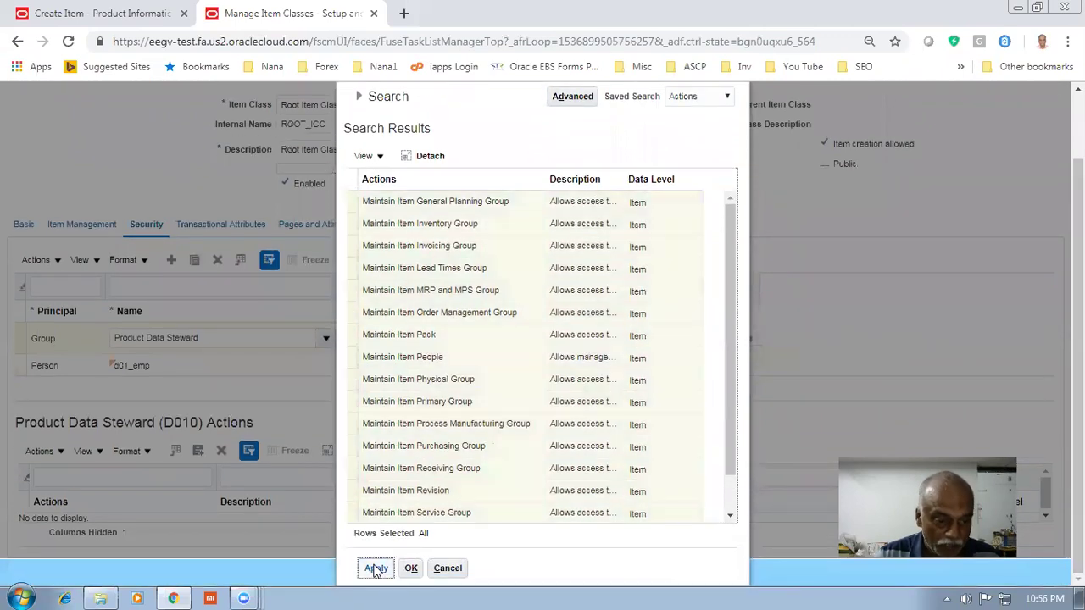
{"action": "left_click", "coordinate": [410, 568]}
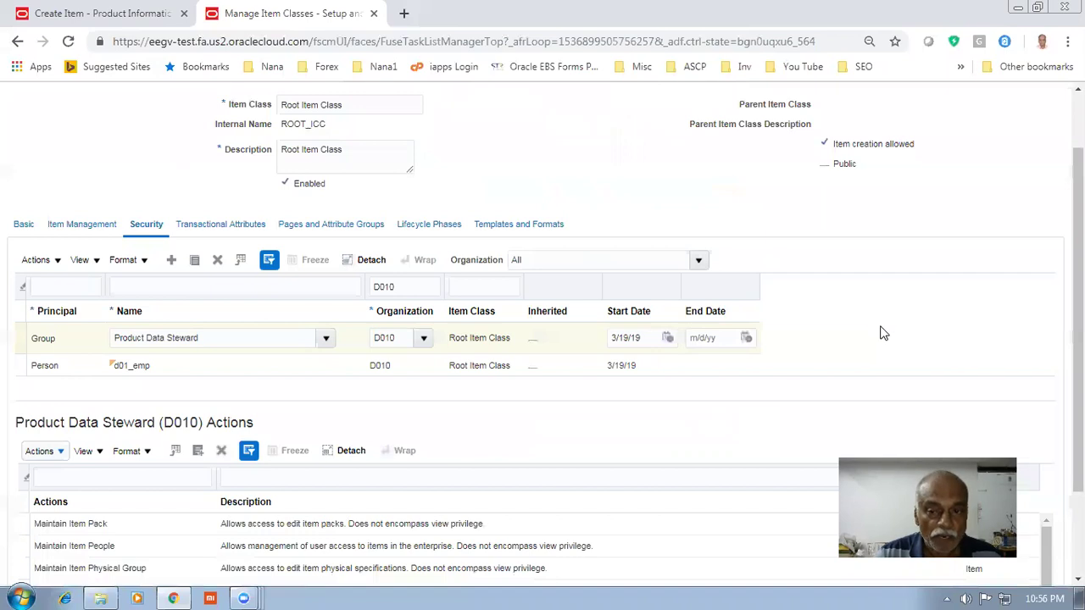
{"action": "scroll", "coordinate": [977, 240], "scroll_direction": "up", "scroll_amount": 3}
{"action": "left_click", "coordinate": [992, 136]}
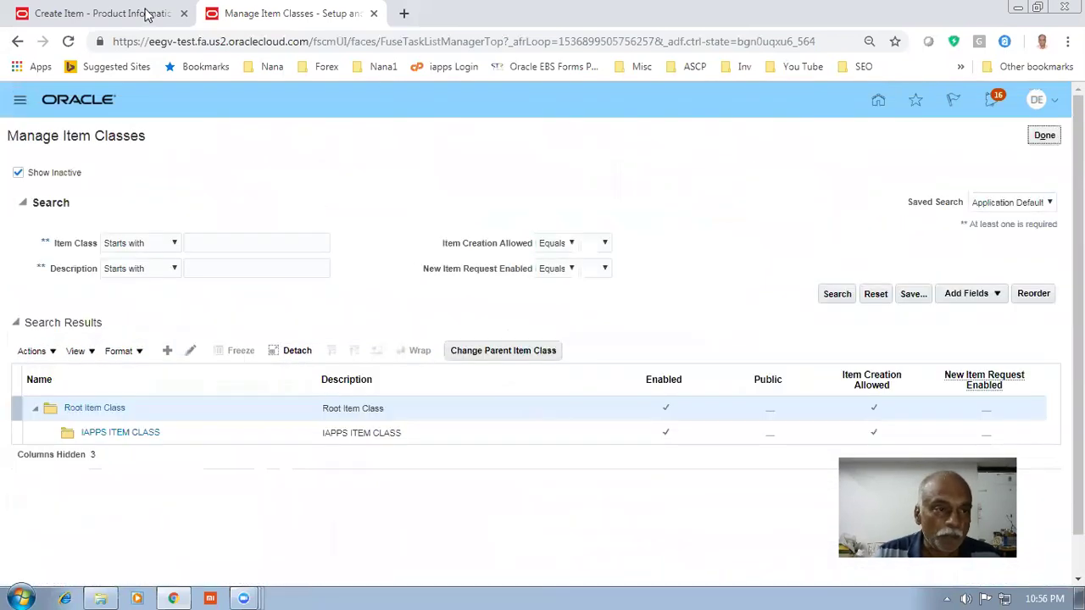
Switch to the open Create Item page and cancel the unsaved item, discarding its changes
{"action": "left_click", "coordinate": [75, 12]}
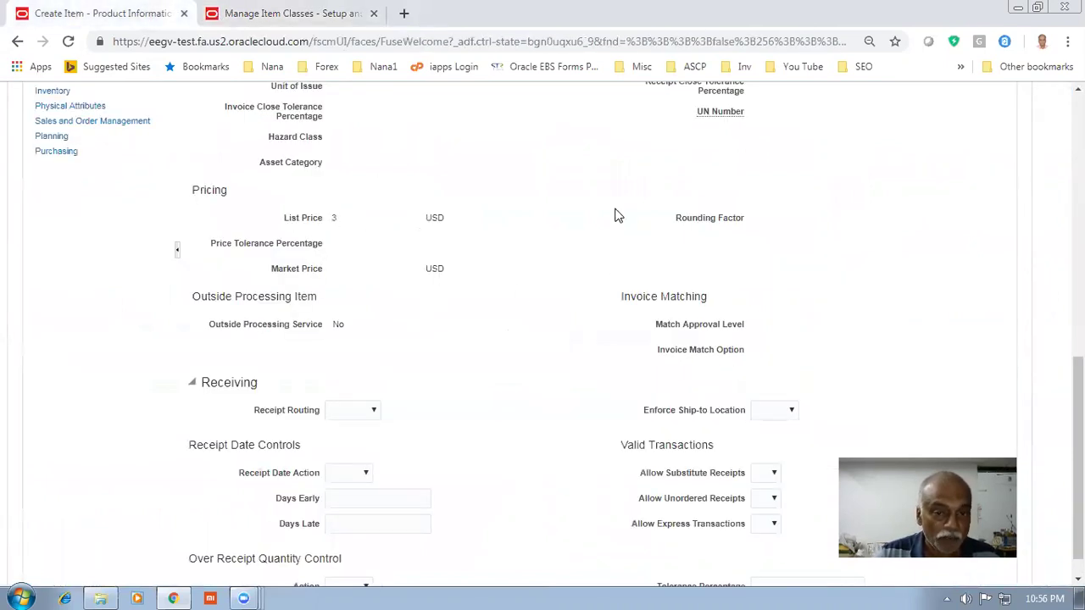
{"action": "scroll", "coordinate": [603, 224], "scroll_direction": "up", "scroll_amount": 4}
{"action": "scroll", "coordinate": [599, 257], "scroll_direction": "up", "scroll_amount": 3}
{"action": "left_click", "coordinate": [992, 169]}
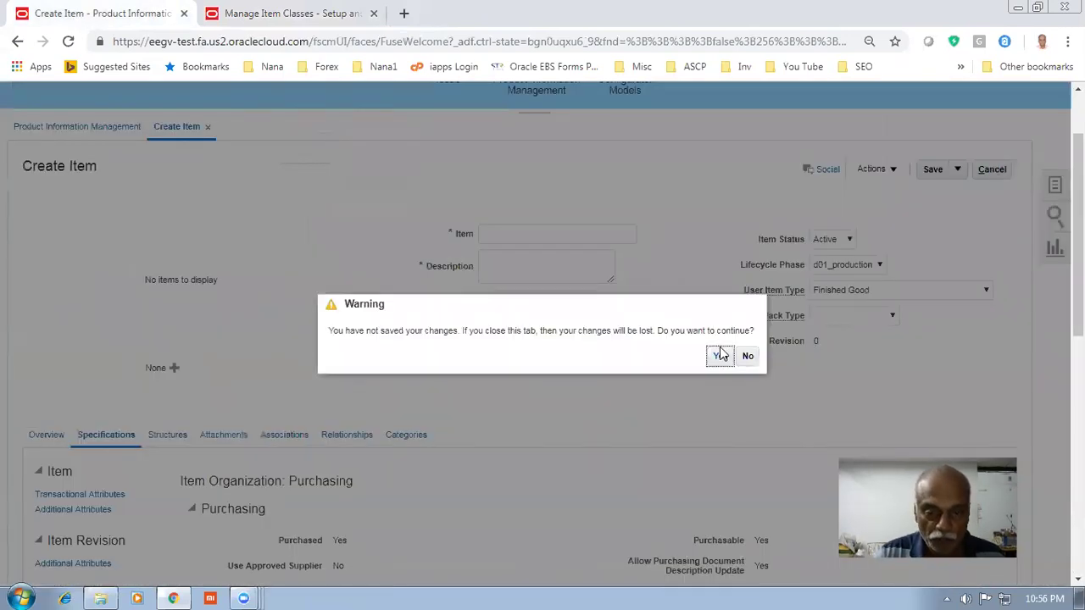
{"action": "left_click", "coordinate": [719, 355]}
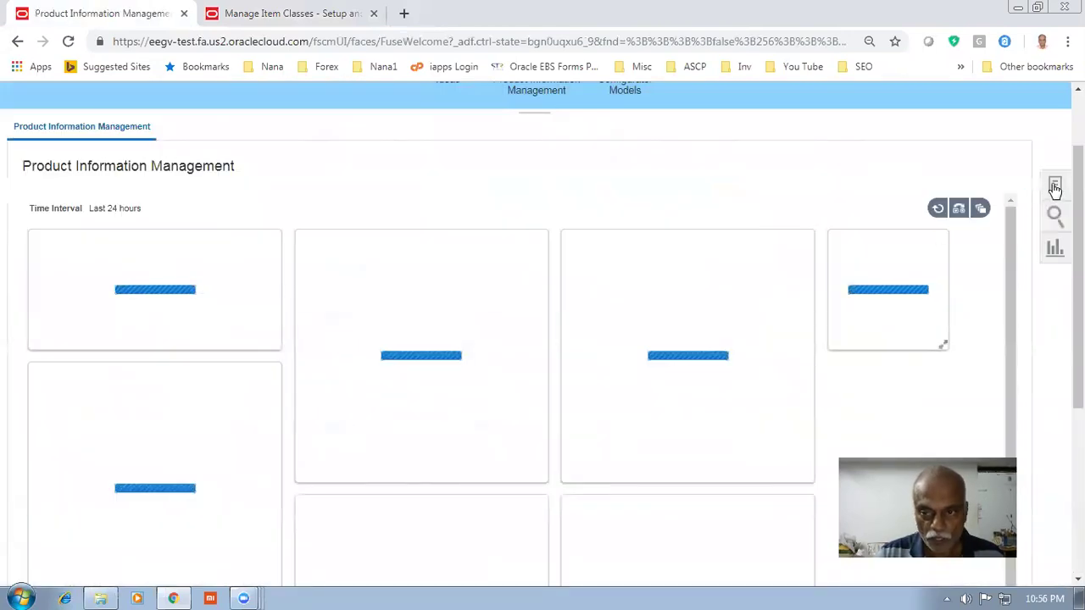
Start creating one new item in organization D010 with the Root Item Class, keeping the D01 fin goods template selected
{"action": "left_click", "coordinate": [1056, 185]}
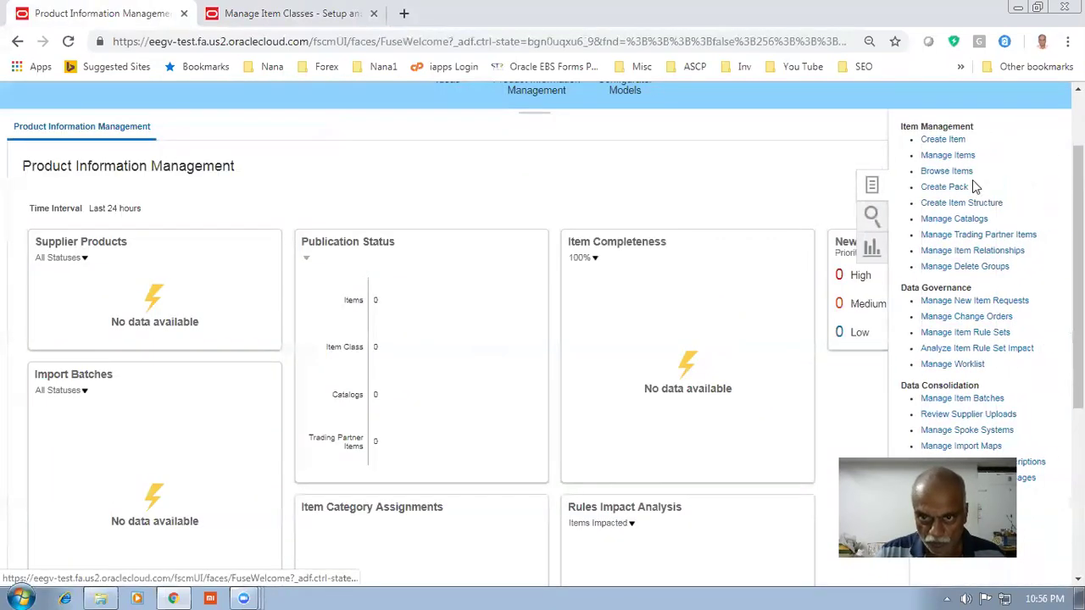
{"action": "left_click", "coordinate": [944, 141]}
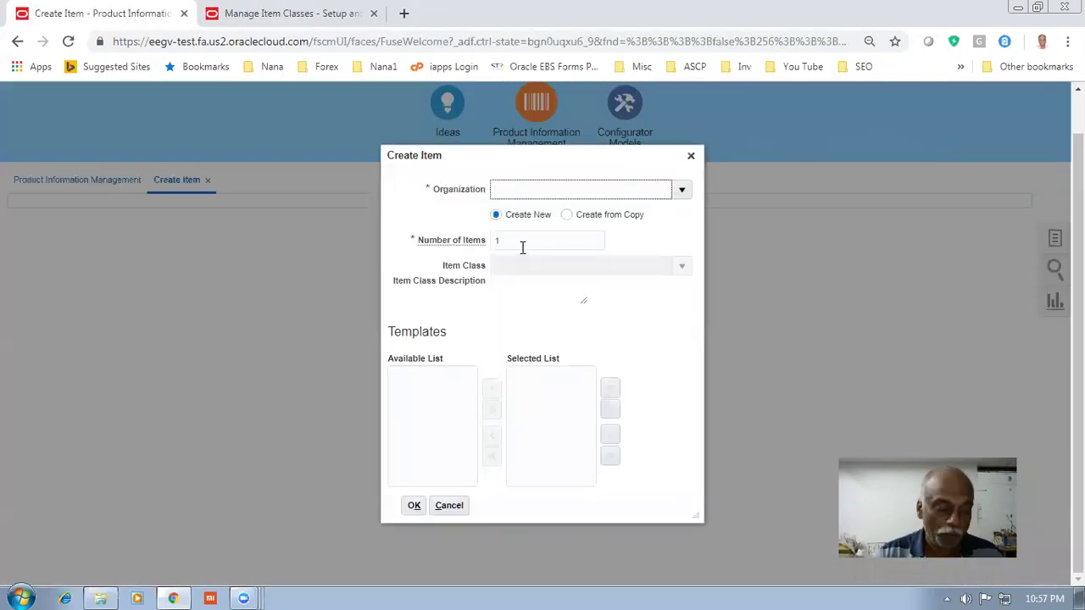
{"action": "type", "text": "D010"}
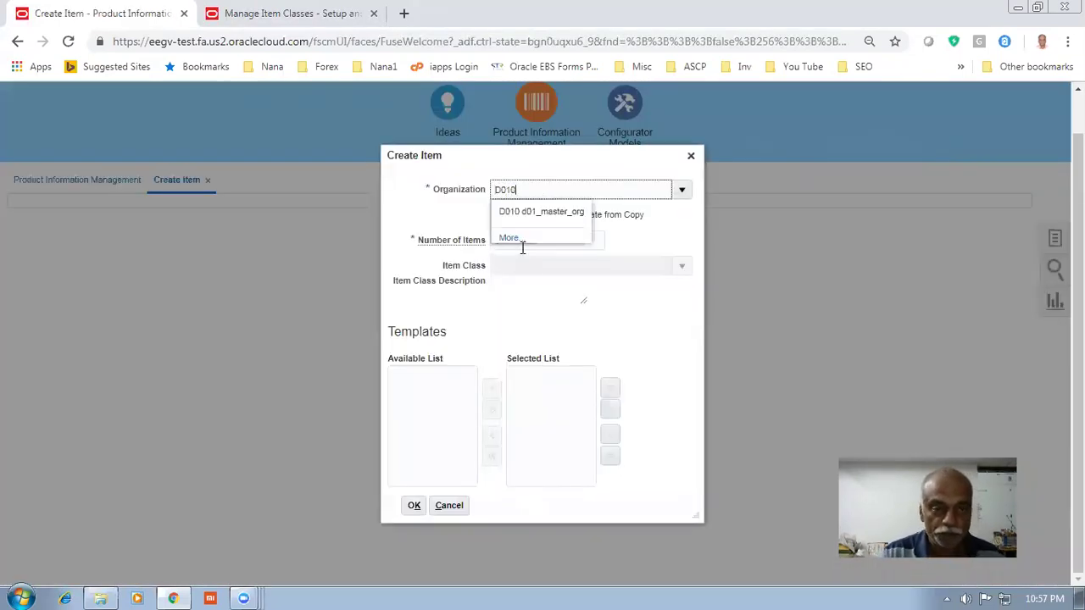
{"action": "left_click", "coordinate": [507, 219]}
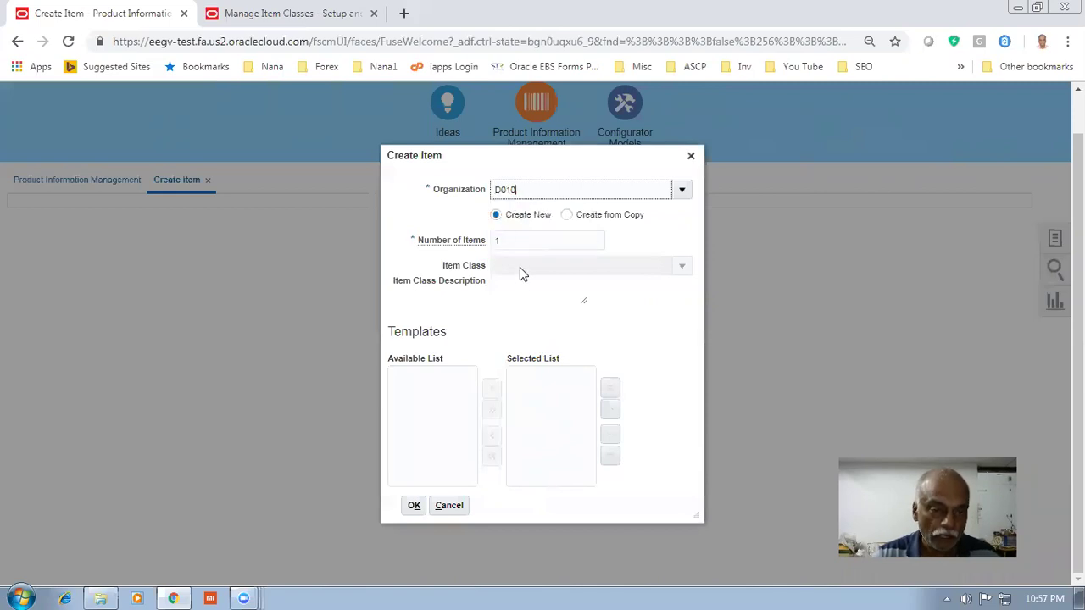
{"action": "left_click", "coordinate": [519, 267]}
{"action": "type", "text": "root"}
{"action": "left_click", "coordinate": [520, 286]}
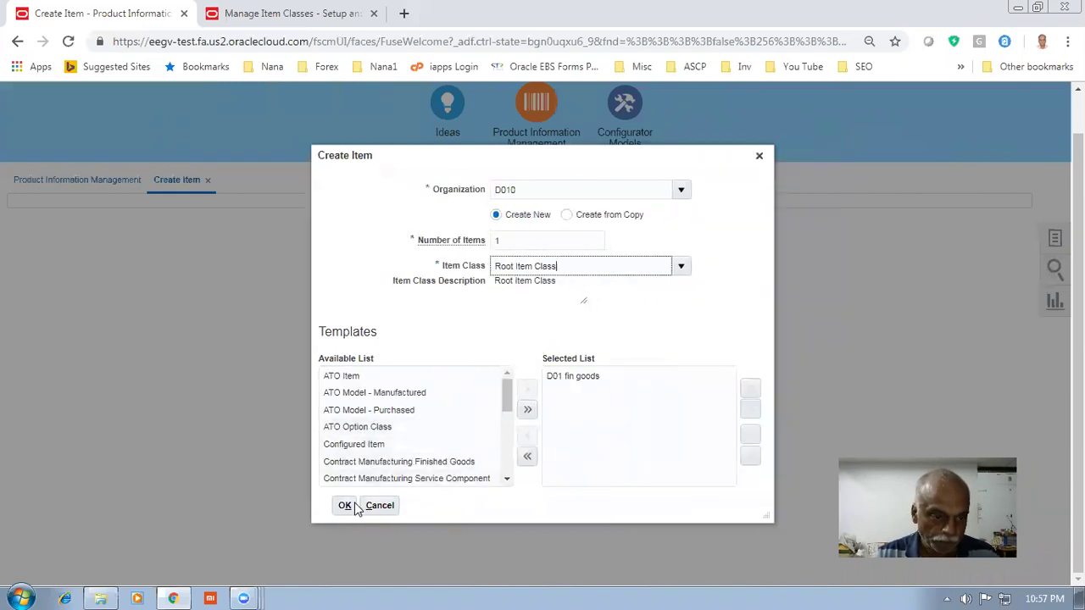
{"action": "left_click", "coordinate": [345, 506]}
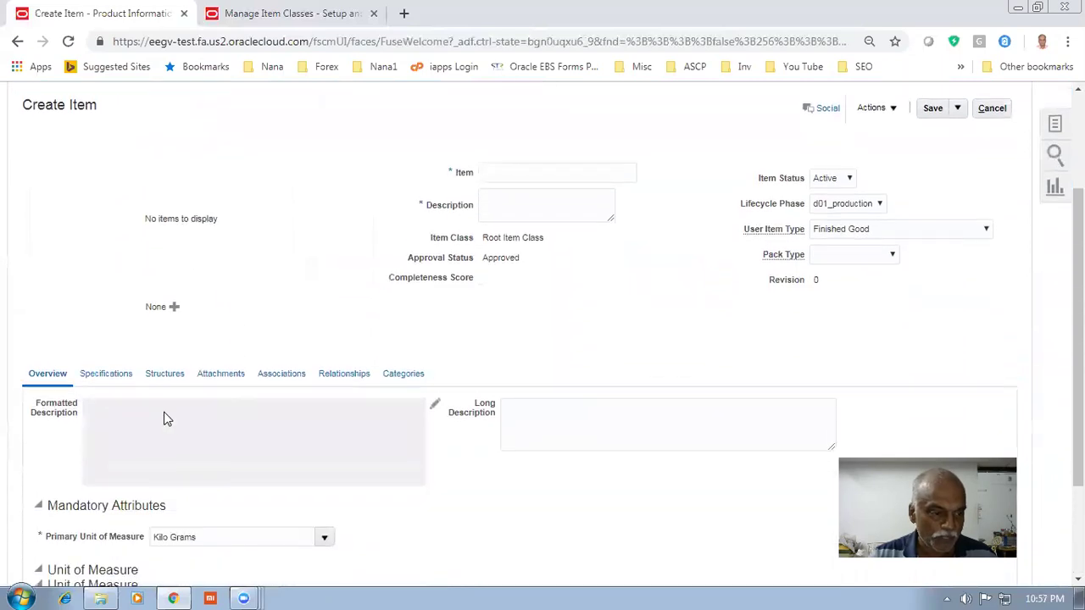
Open the new item's Purchasing specifications and check whether fields such as List Price, Asset Category, Unit of Issue and Input Tax Classification Code accept editing
{"action": "scroll", "coordinate": [195, 416], "scroll_direction": "down", "scroll_amount": 2}
{"action": "left_click", "coordinate": [105, 375]}
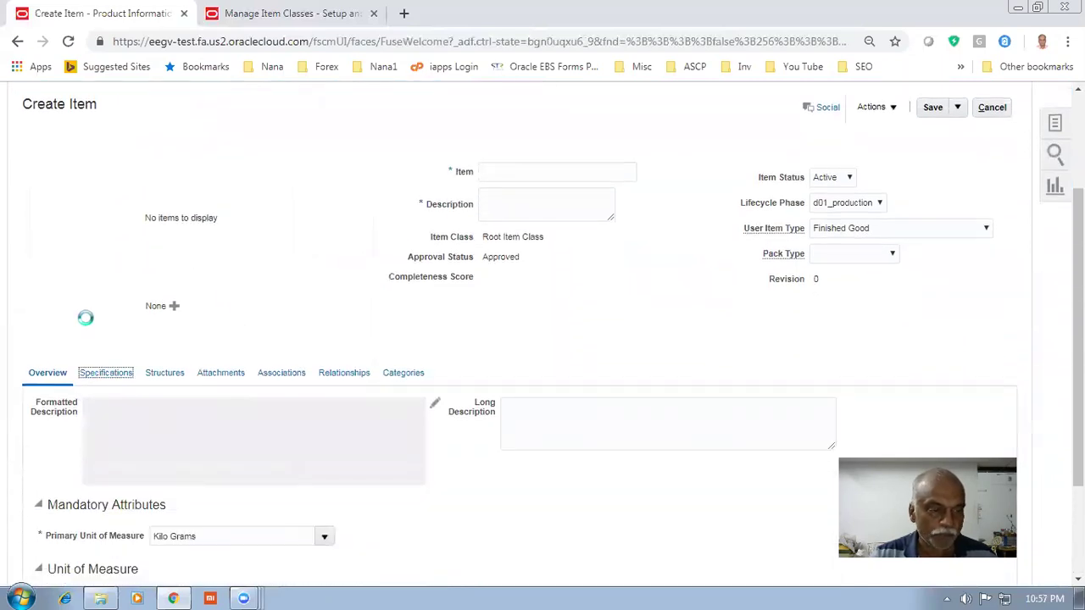
{"action": "scroll", "coordinate": [88, 323], "scroll_direction": "down", "scroll_amount": 4}
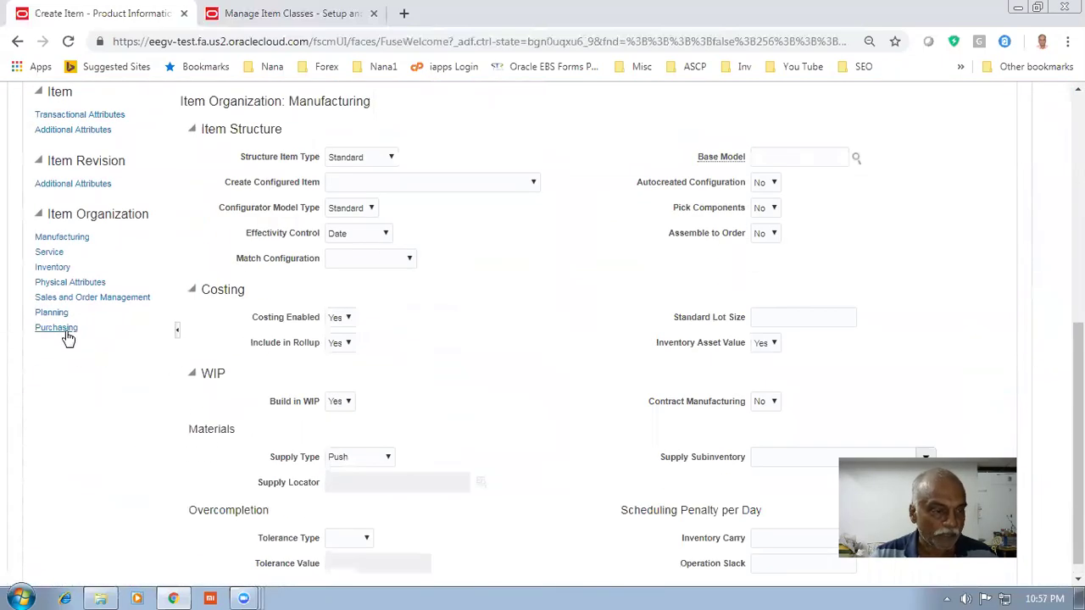
{"action": "left_click", "coordinate": [66, 329]}
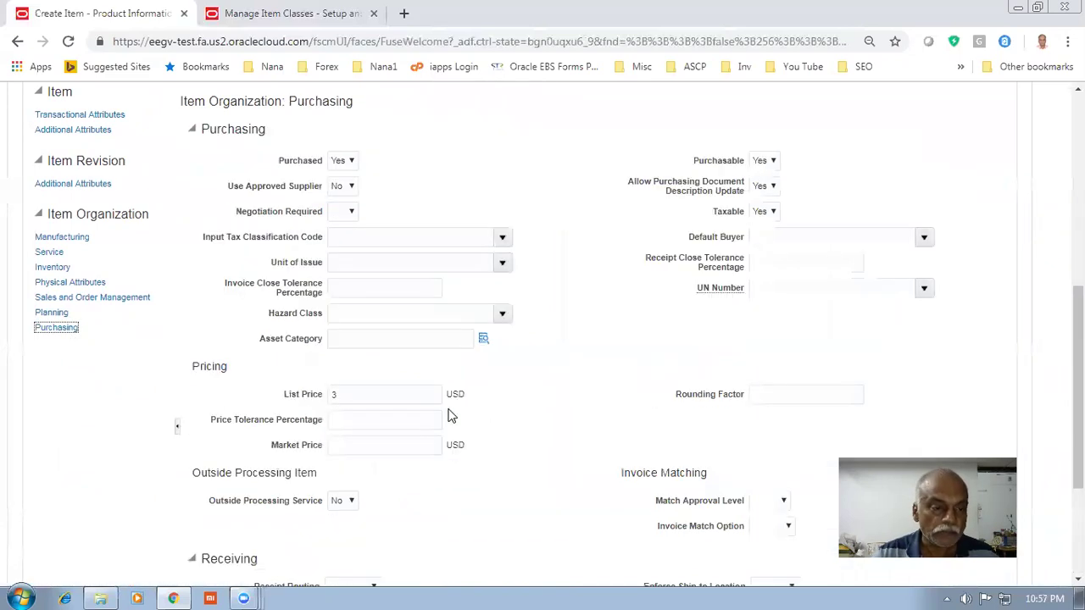
{"action": "double_click", "coordinate": [370, 395]}
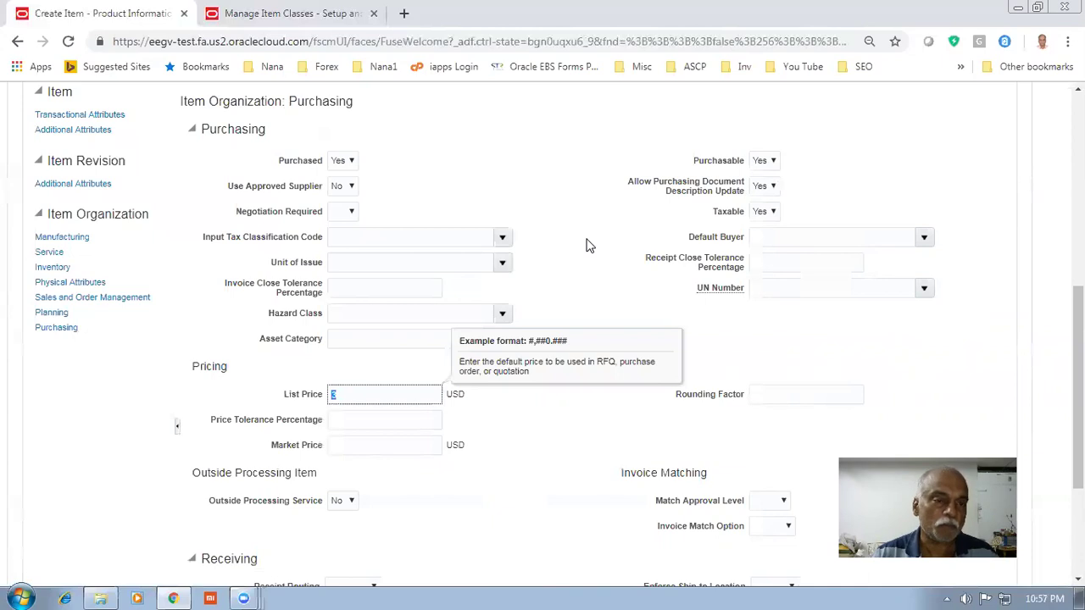
{"action": "left_click", "coordinate": [366, 337]}
{"action": "left_click", "coordinate": [367, 289]}
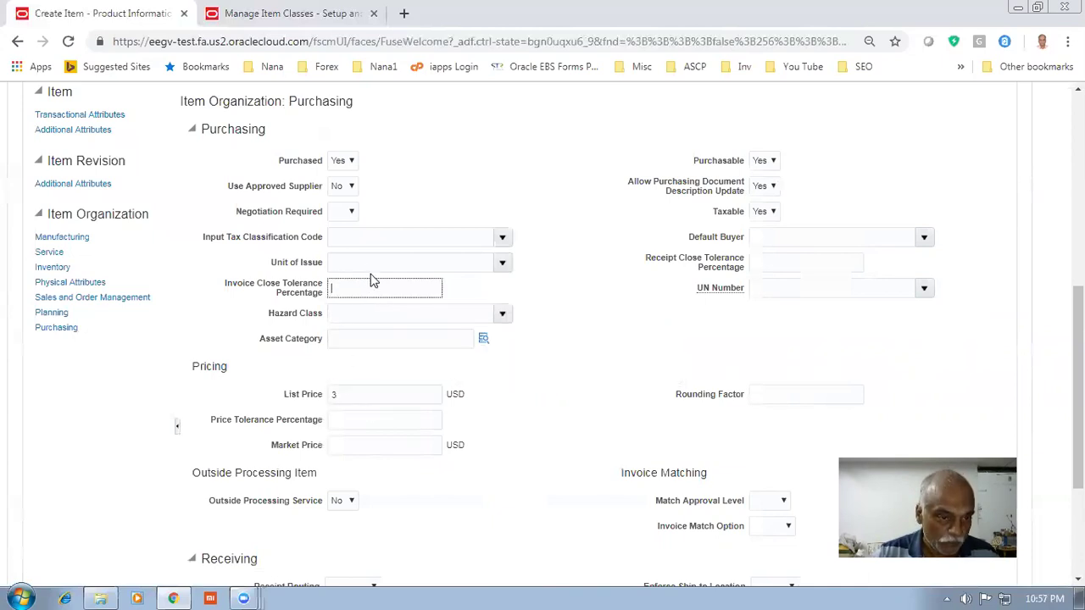
{"action": "left_click", "coordinate": [372, 266]}
{"action": "left_click", "coordinate": [368, 240]}
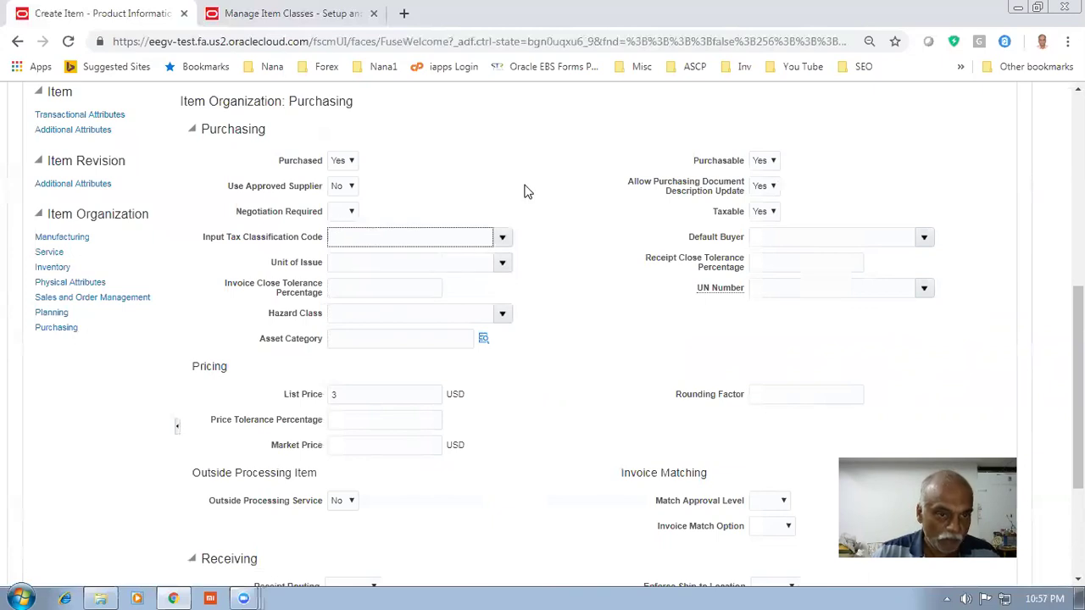
{"action": "left_click_drag", "start_coordinate": [1078, 386], "coordinate": [1078, 220]}
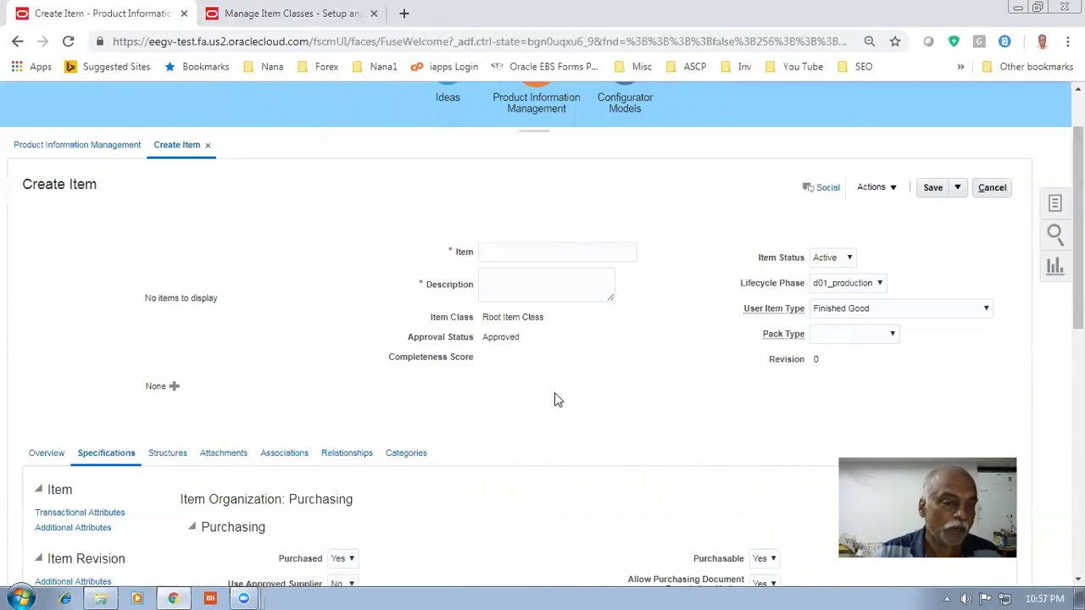
{"action": "scroll", "coordinate": [550, 413], "scroll_direction": "down", "scroll_amount": 4}
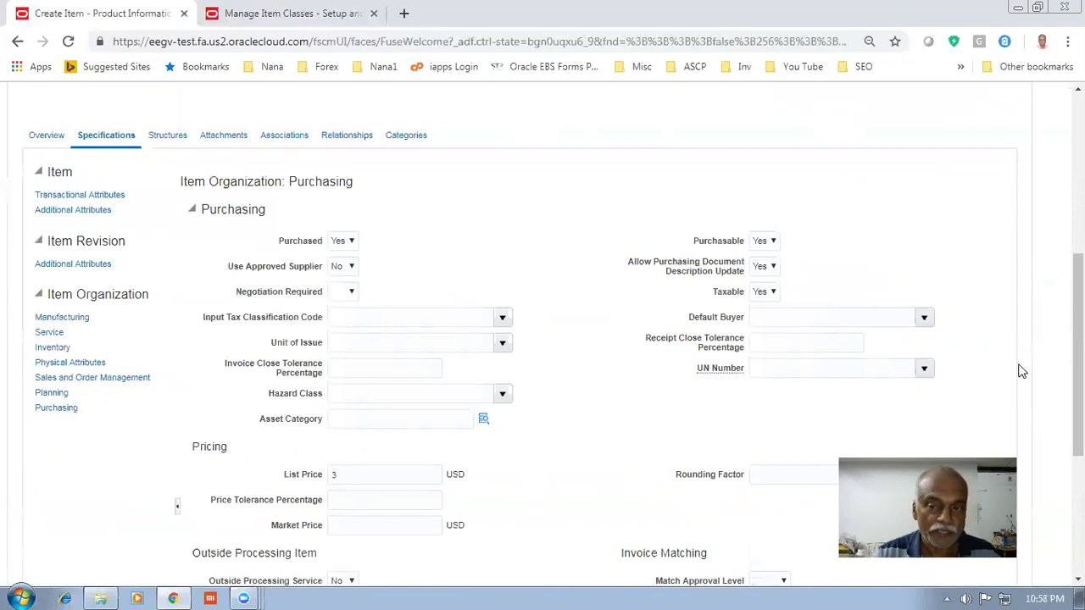
{"action": "scroll", "coordinate": [1078, 356], "scroll_direction": "up", "scroll_amount": 1}
{"action": "scroll", "coordinate": [1078, 356], "scroll_direction": "up", "scroll_amount": 4}
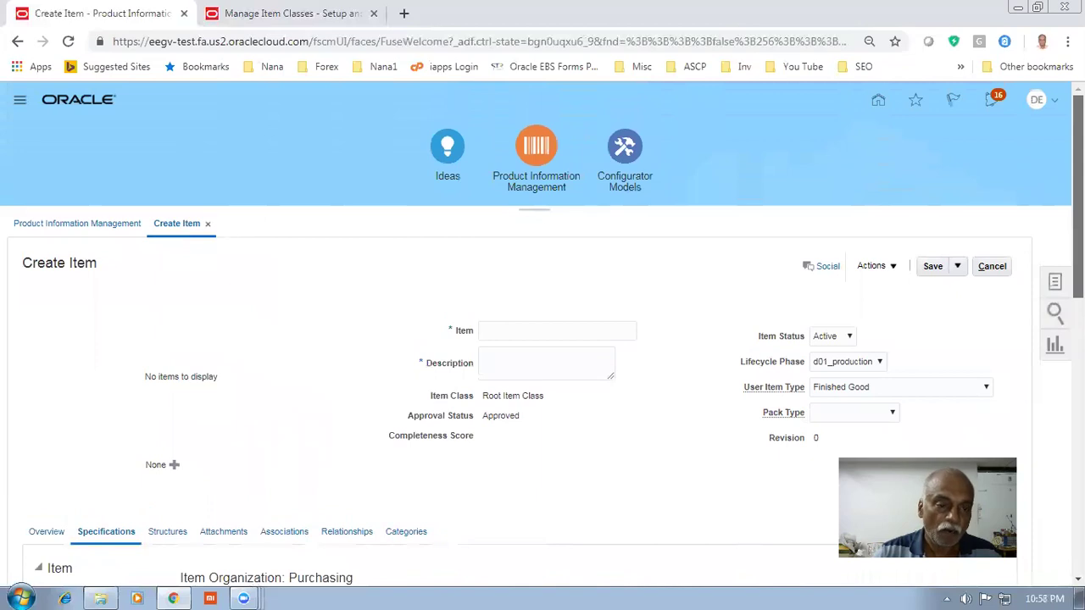
{"action": "scroll", "coordinate": [542, 339], "scroll_direction": "down", "scroll_amount": 2}
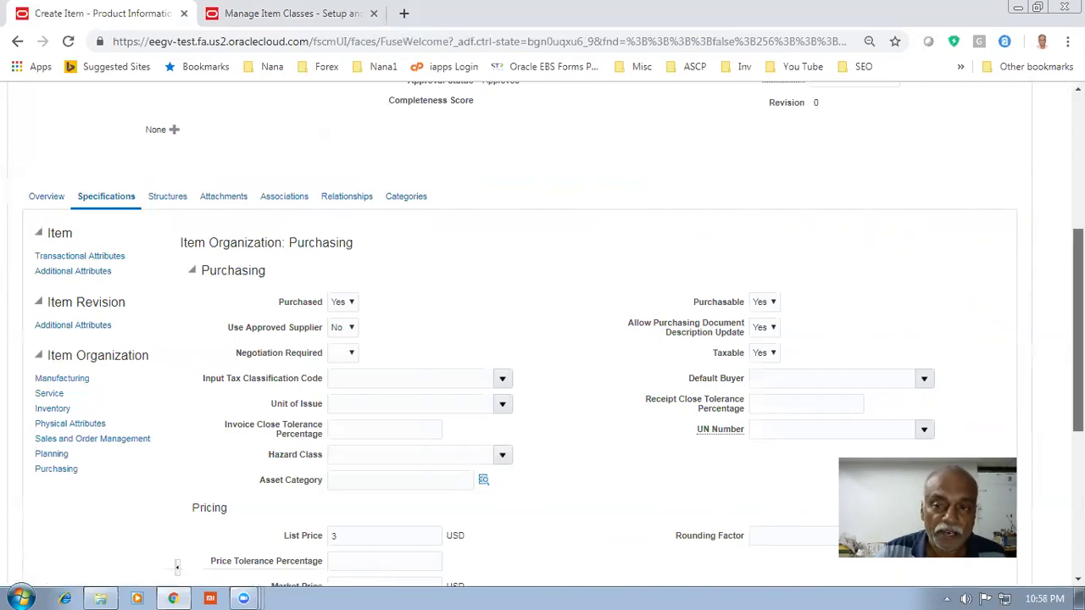
{"action": "scroll", "coordinate": [543, 339], "scroll_direction": "up", "scroll_amount": 5}
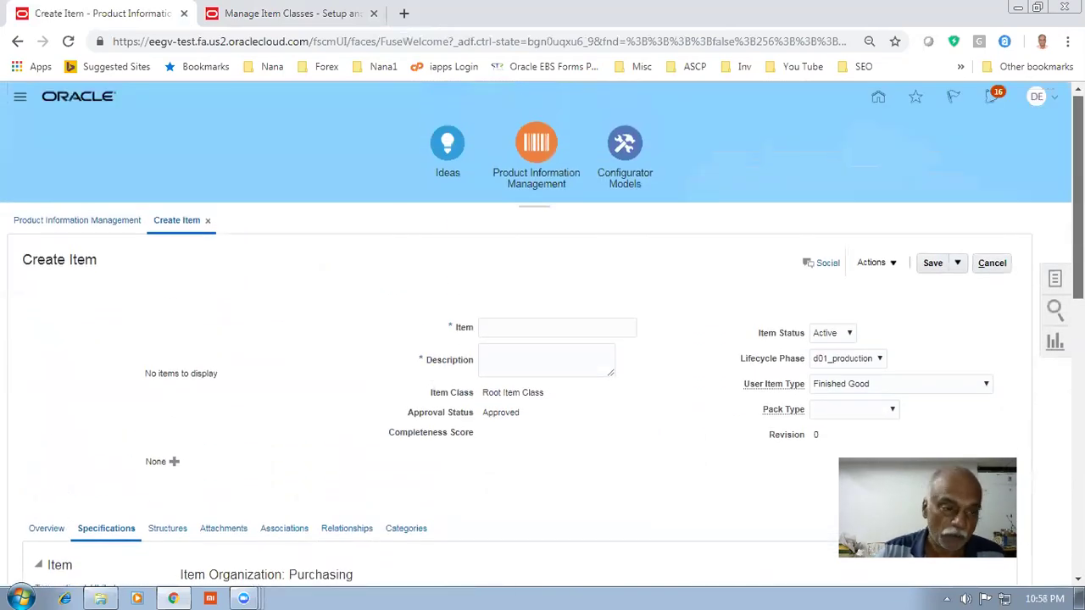